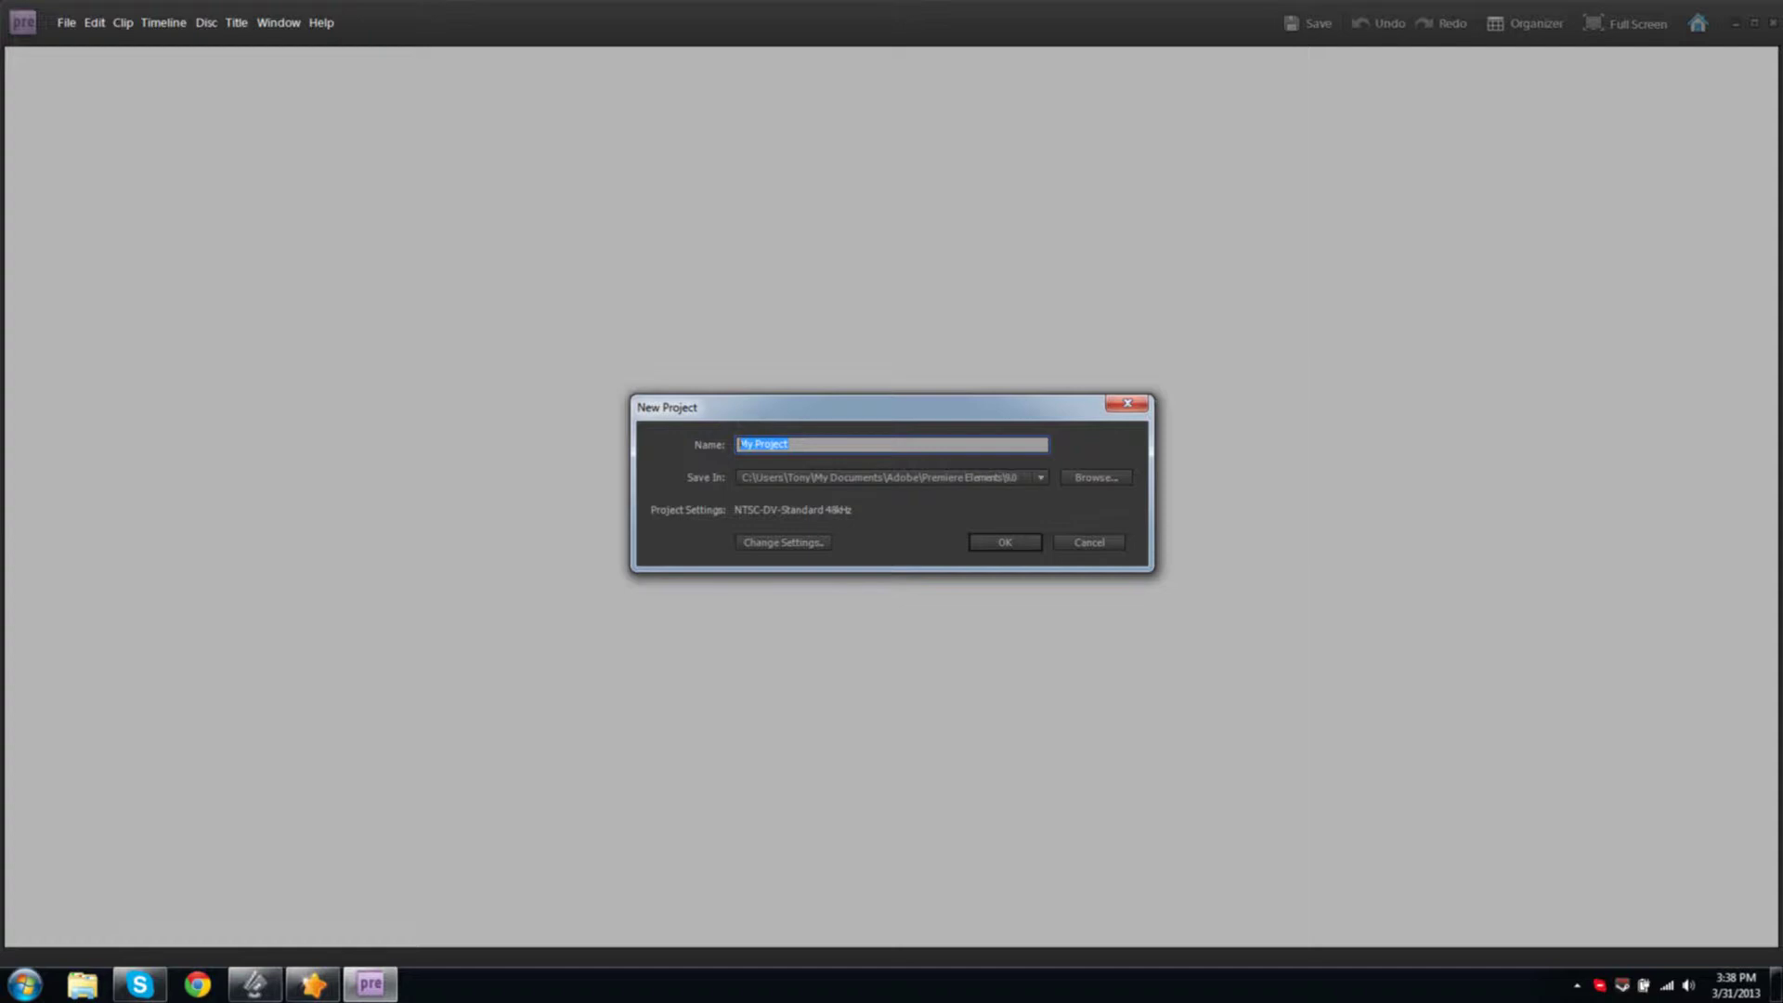
Create a new project named 'Basic Editing'
type("T")
left_click(1003, 550)
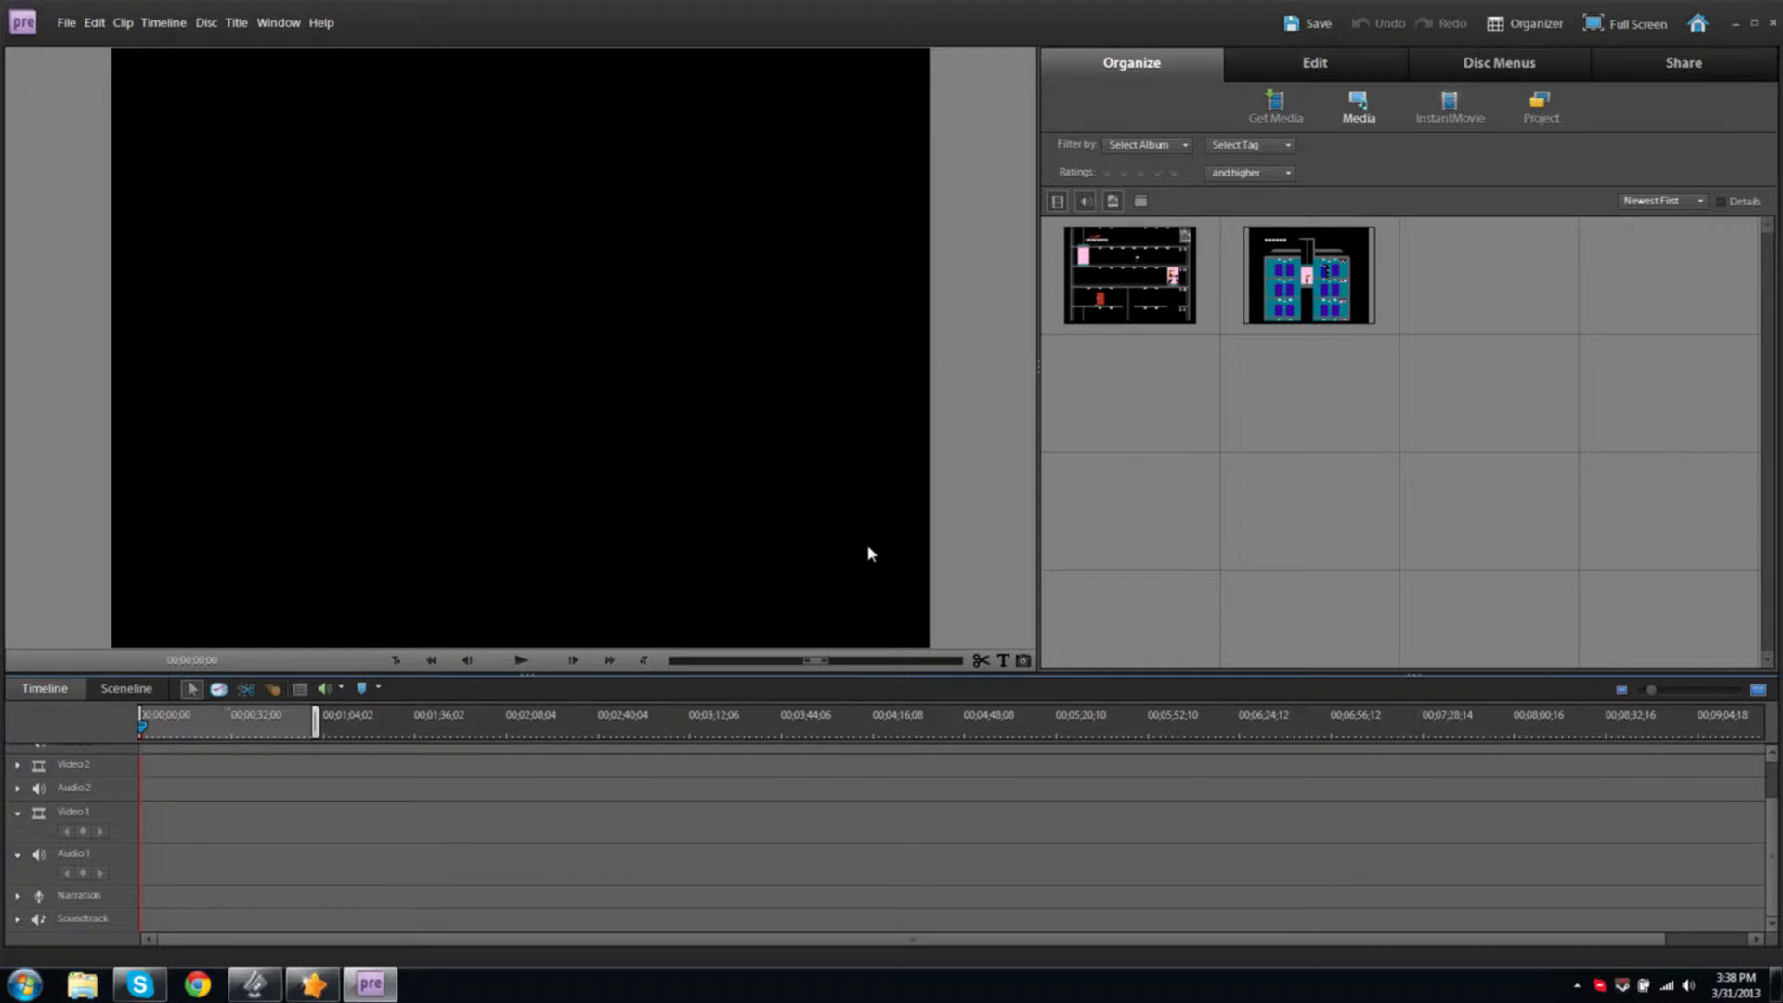
left_click(1277, 113)
left_click(1110, 452)
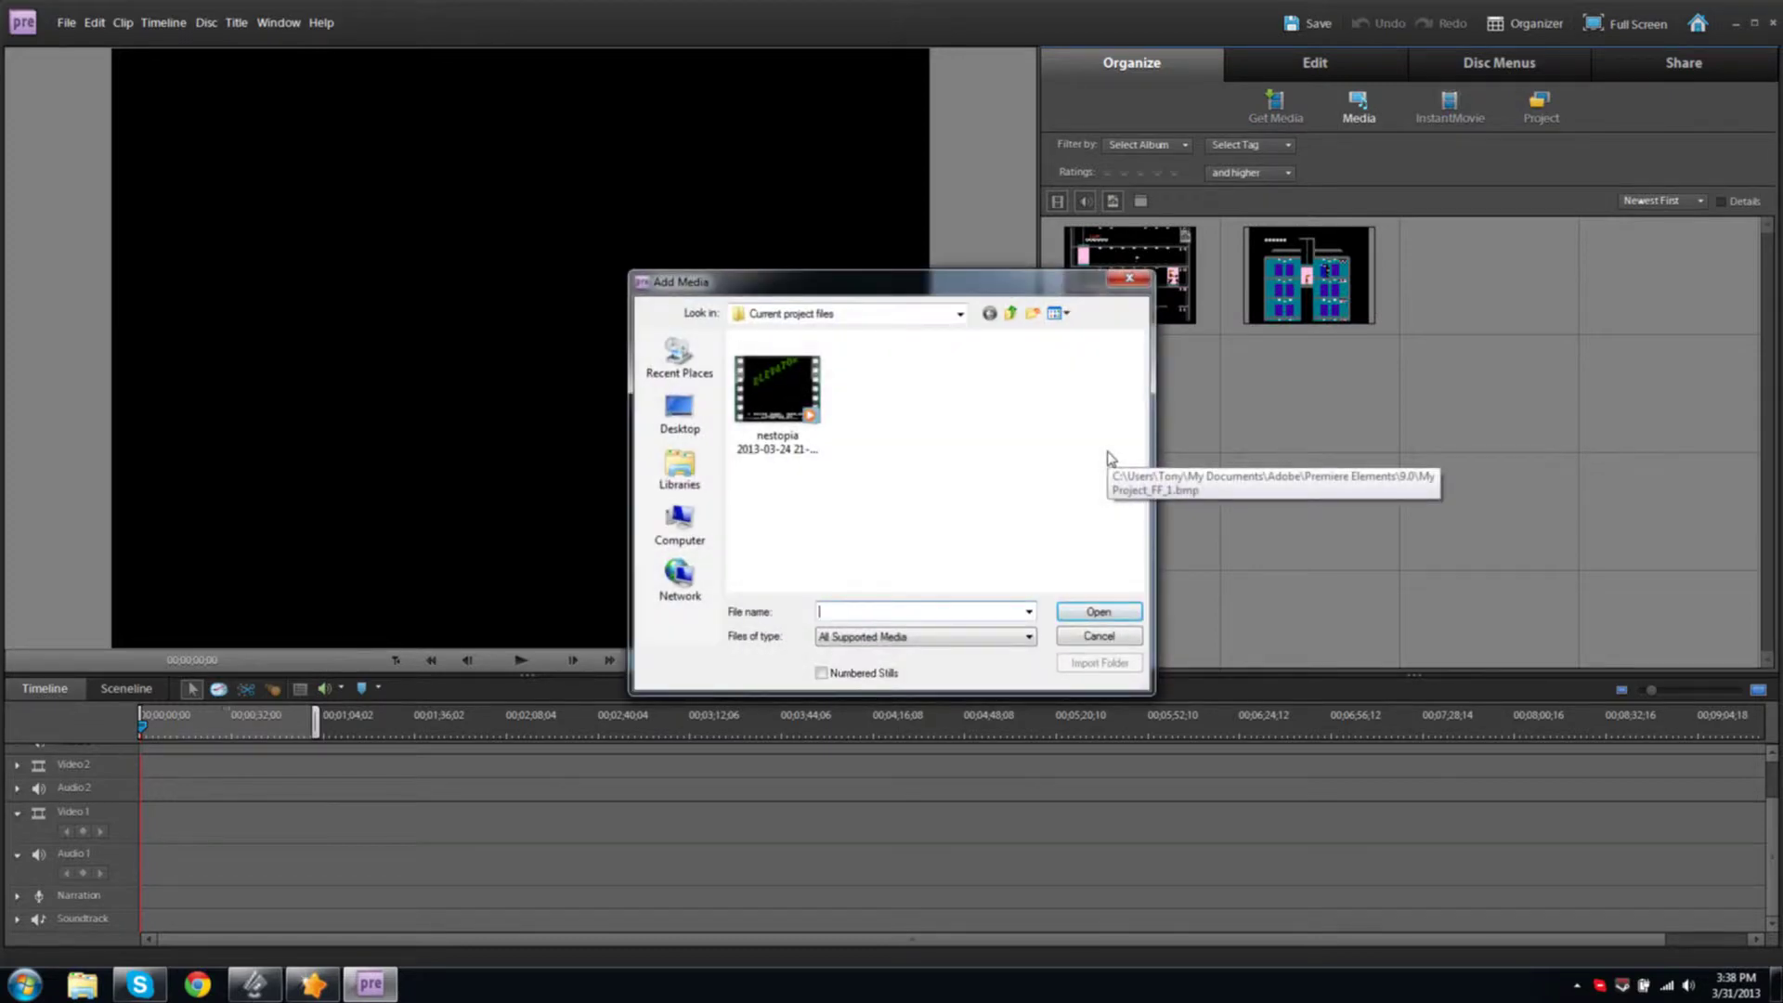
left_click(769, 423)
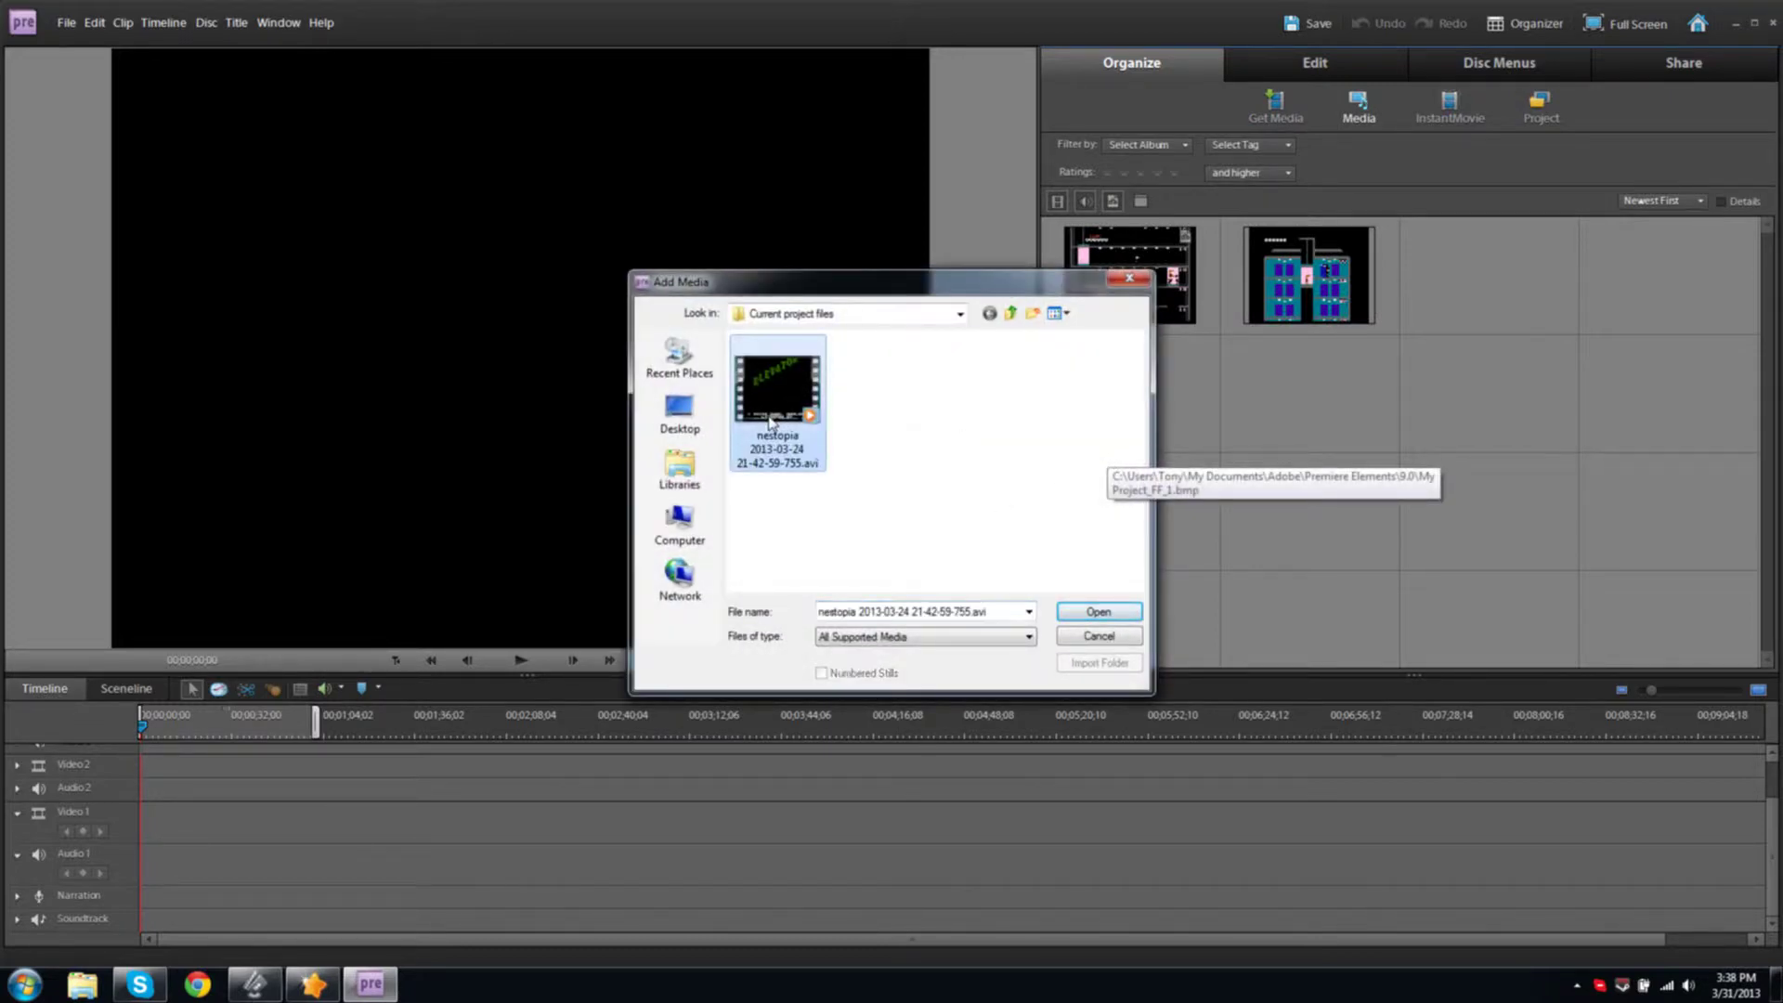
double_click(769, 423)
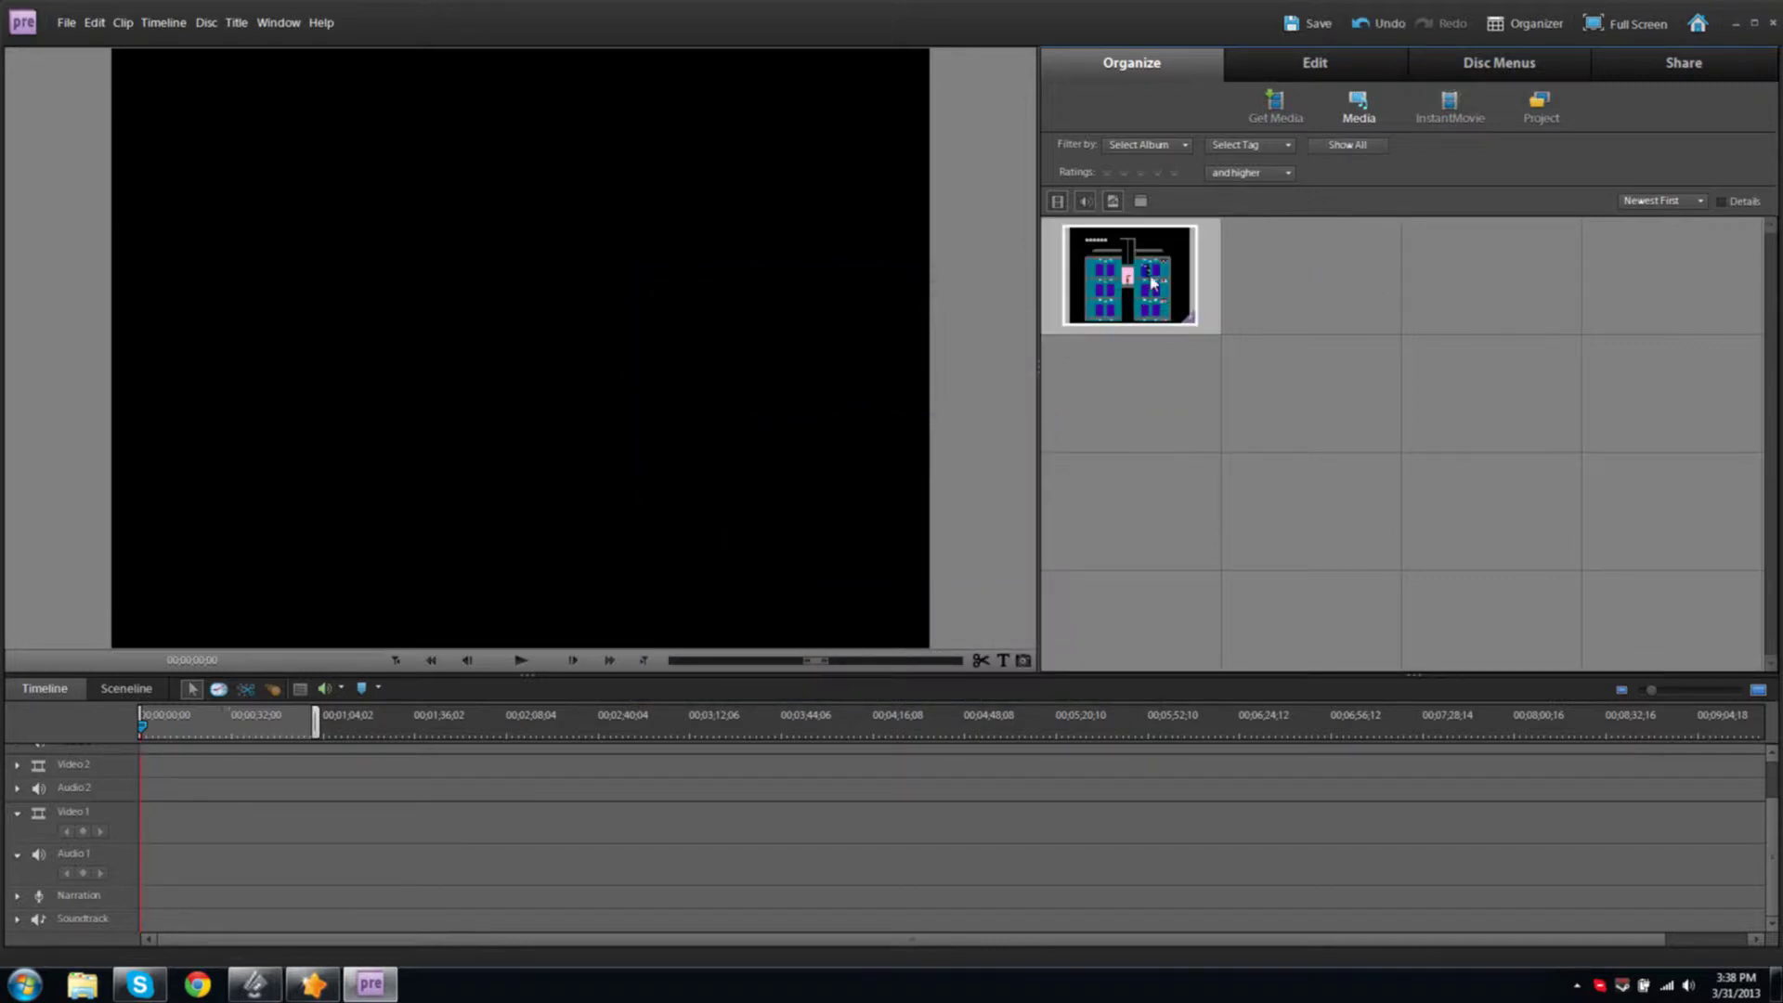
Drag the nestopia clip to the timeline start, trim its title-screen opening, and scrub into the gameplay
left_click_drag(905, 581, 141, 829)
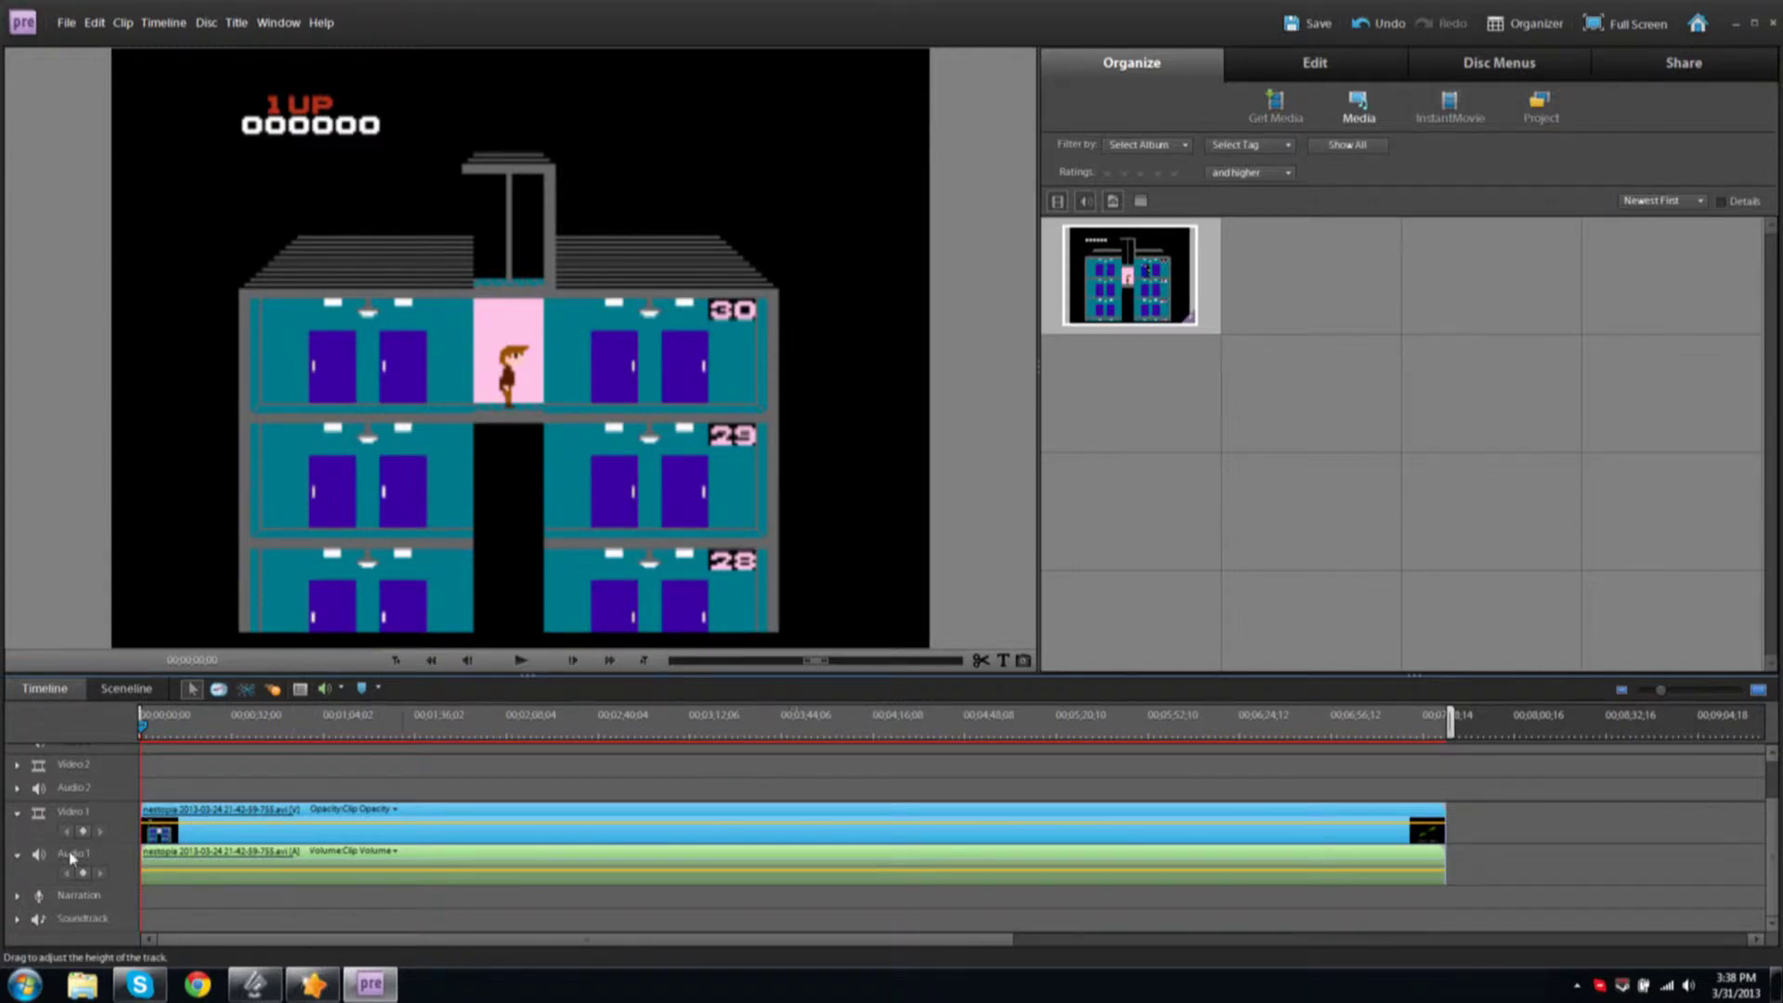
left_click(37, 859)
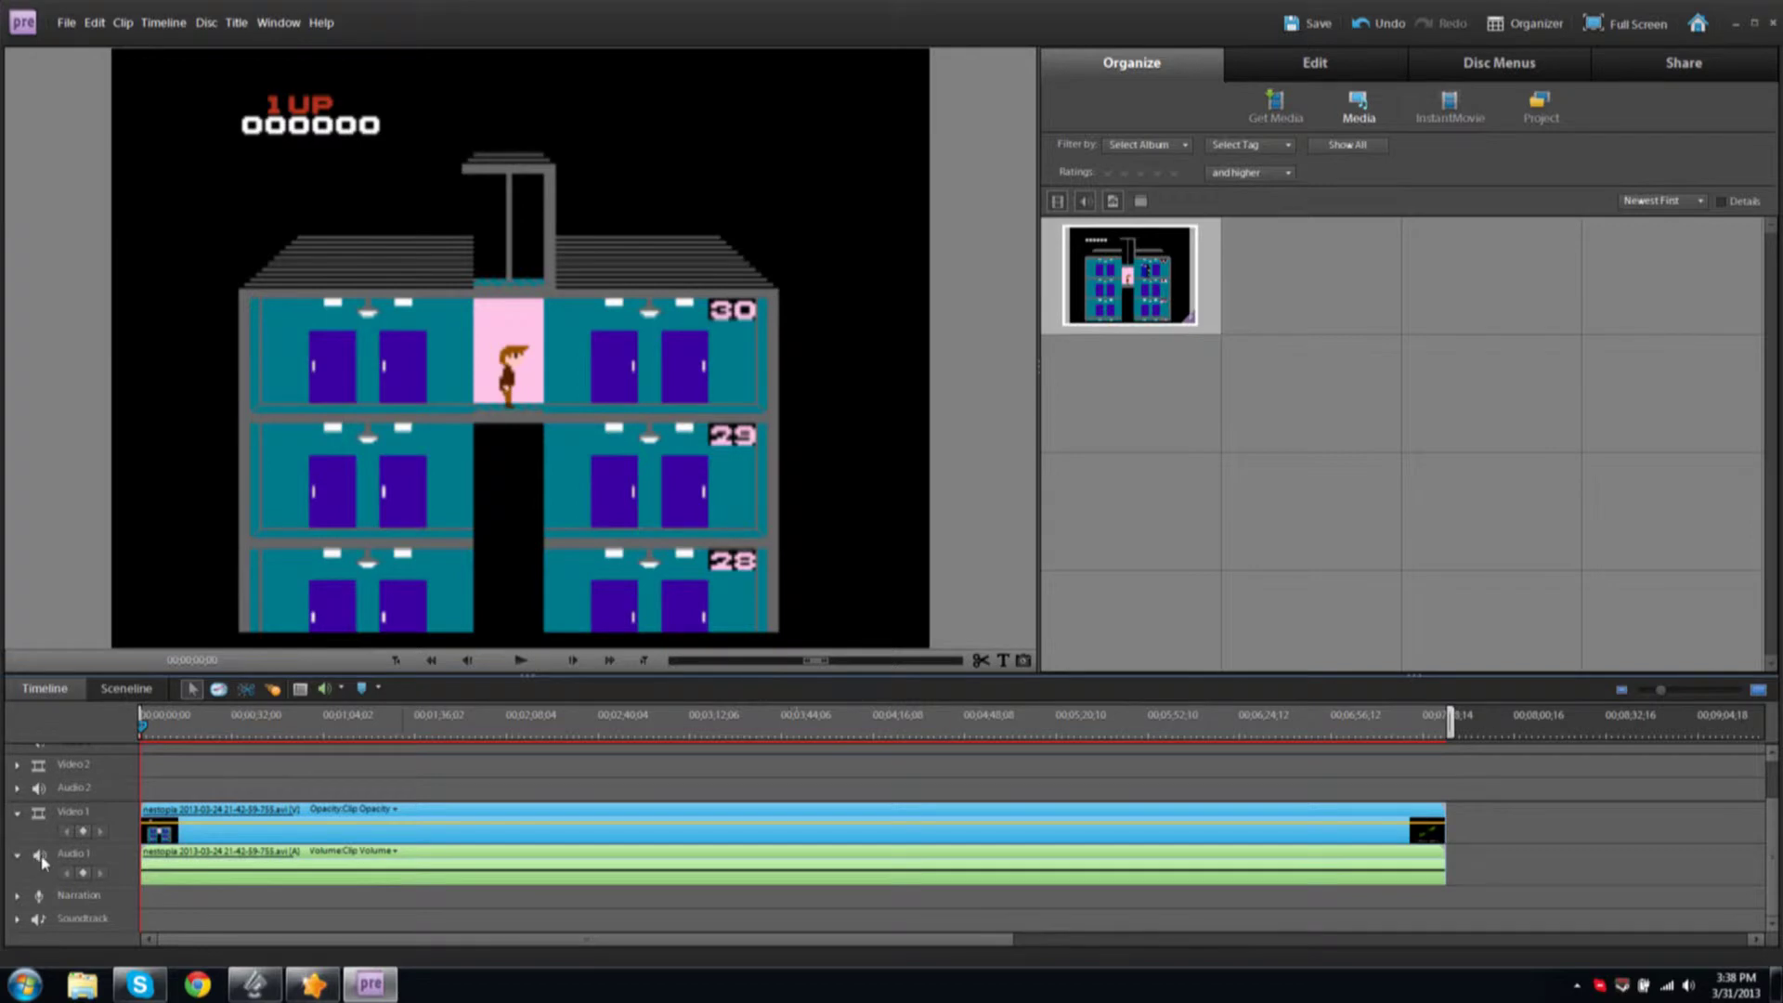
left_click(42, 861)
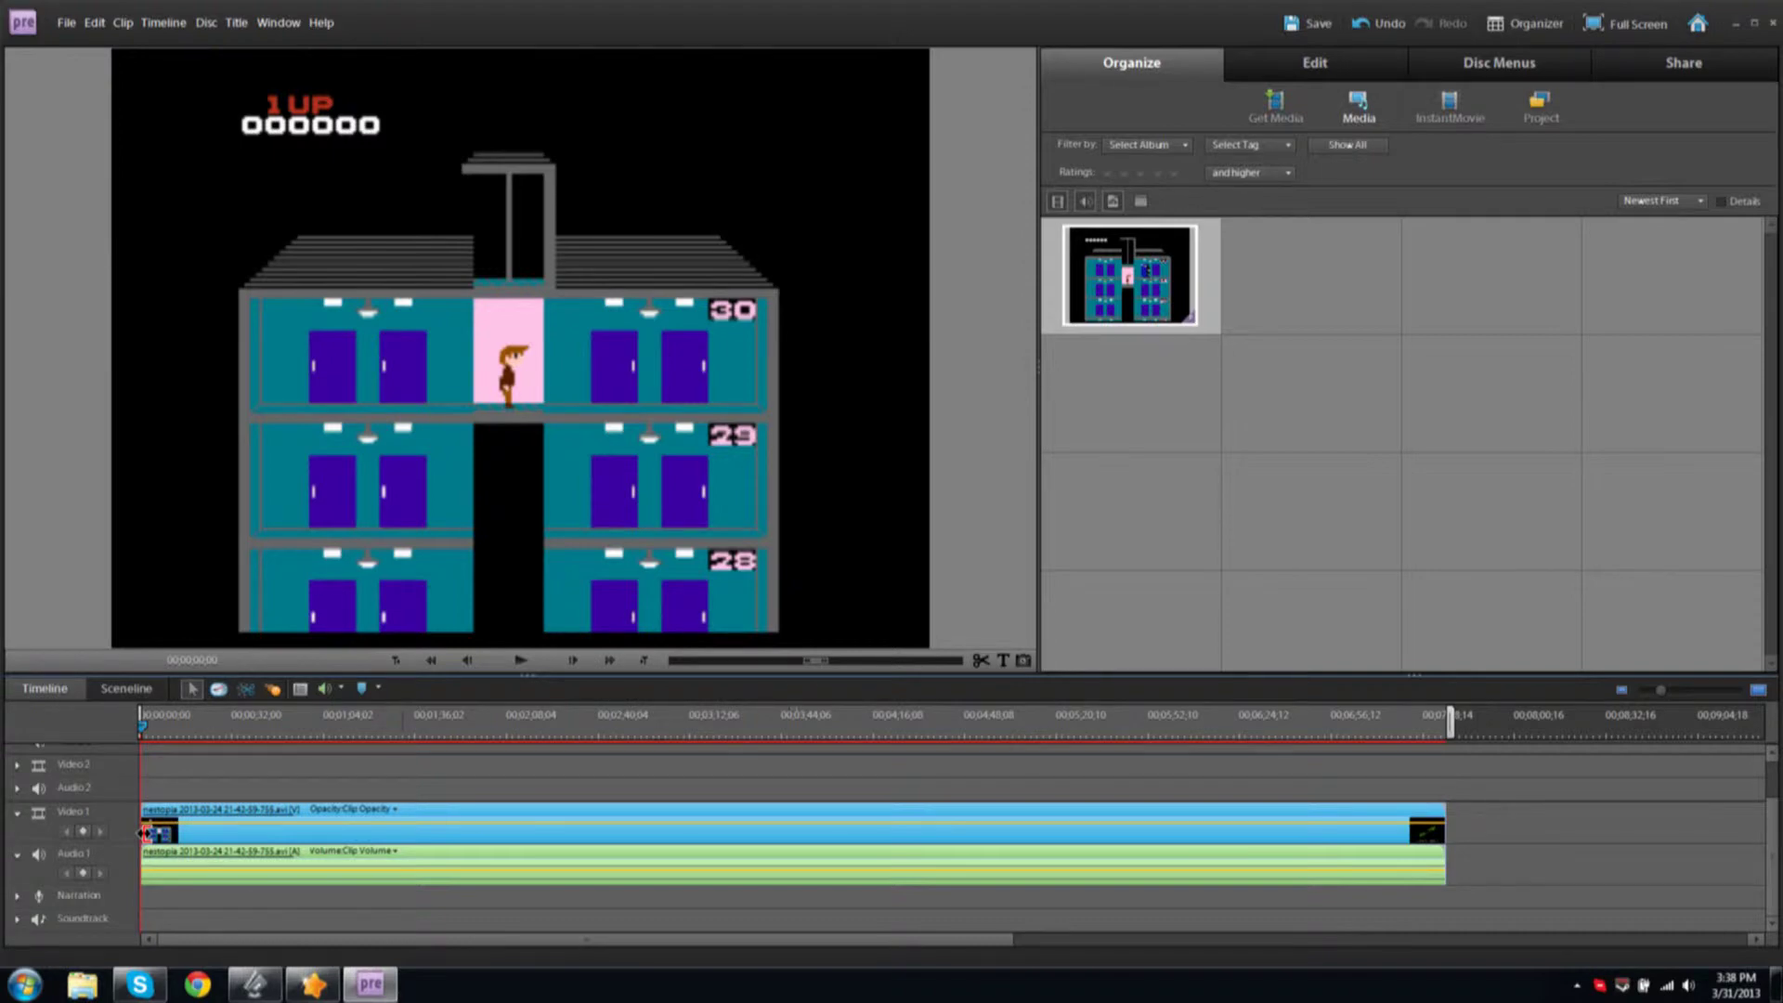
left_click_drag(146, 831, 191, 827)
left_click_drag(144, 730, 526, 743)
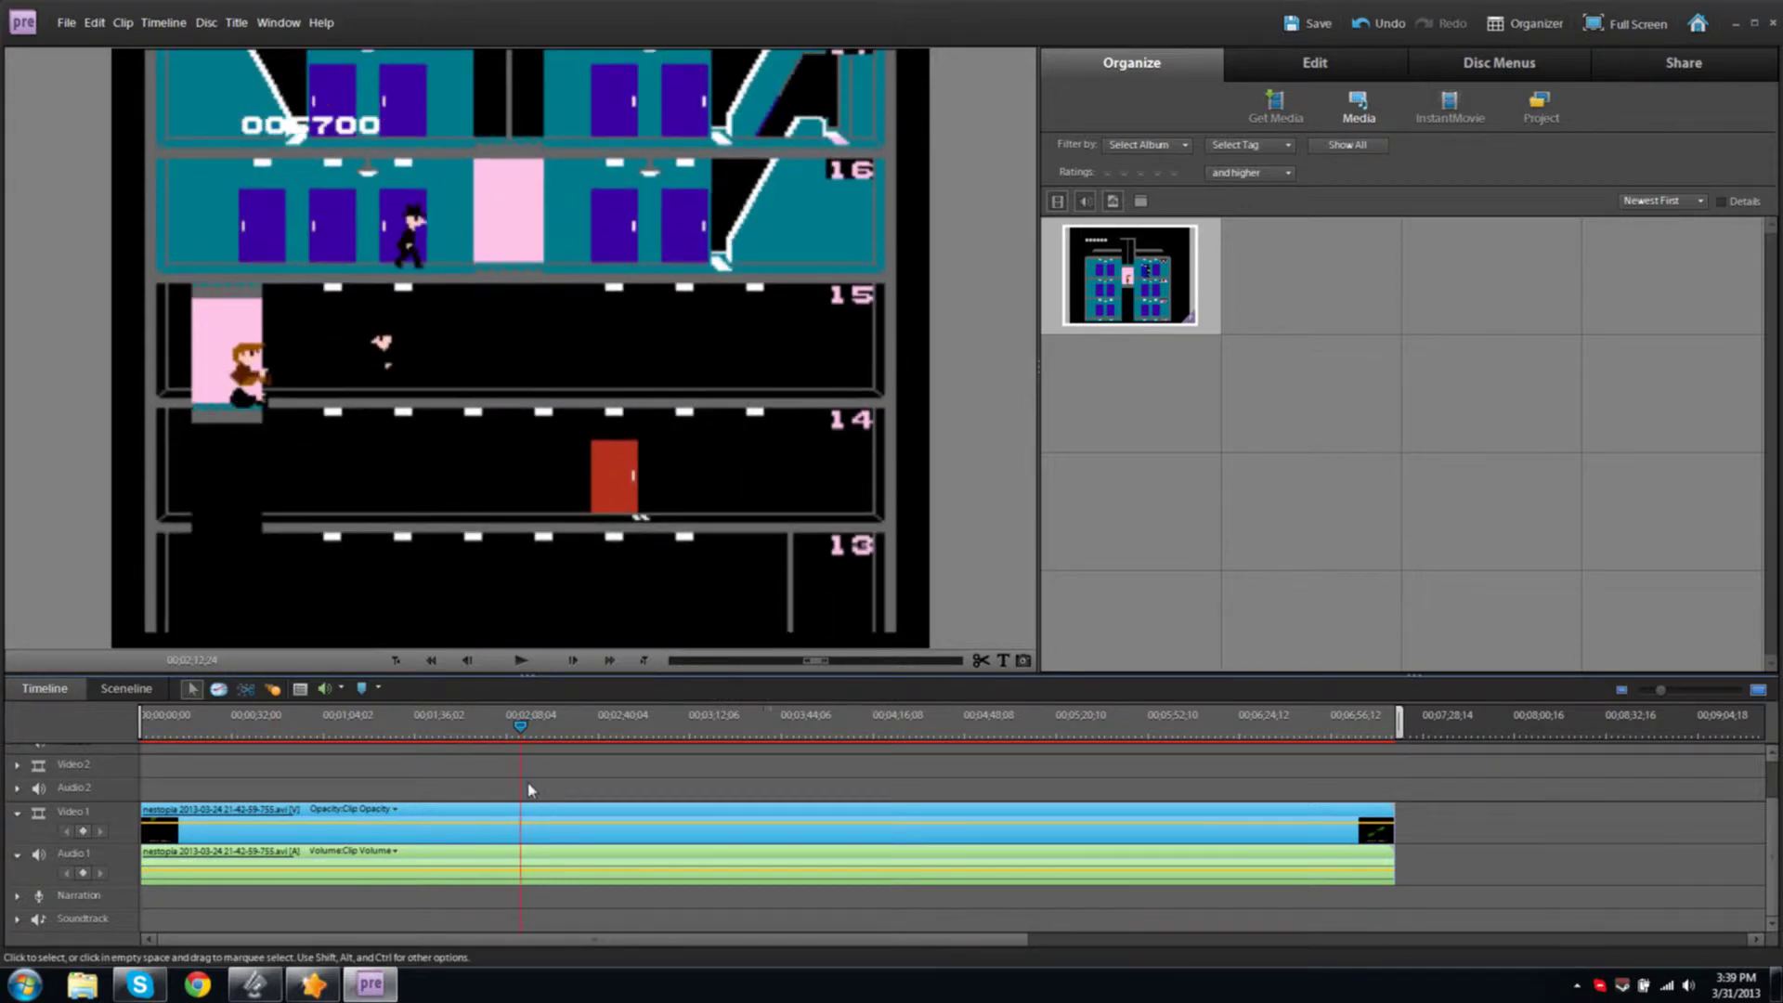
Split the clip twice near 00;02;08 and delete the short piece between the cuts
left_click_drag(521, 731, 528, 734)
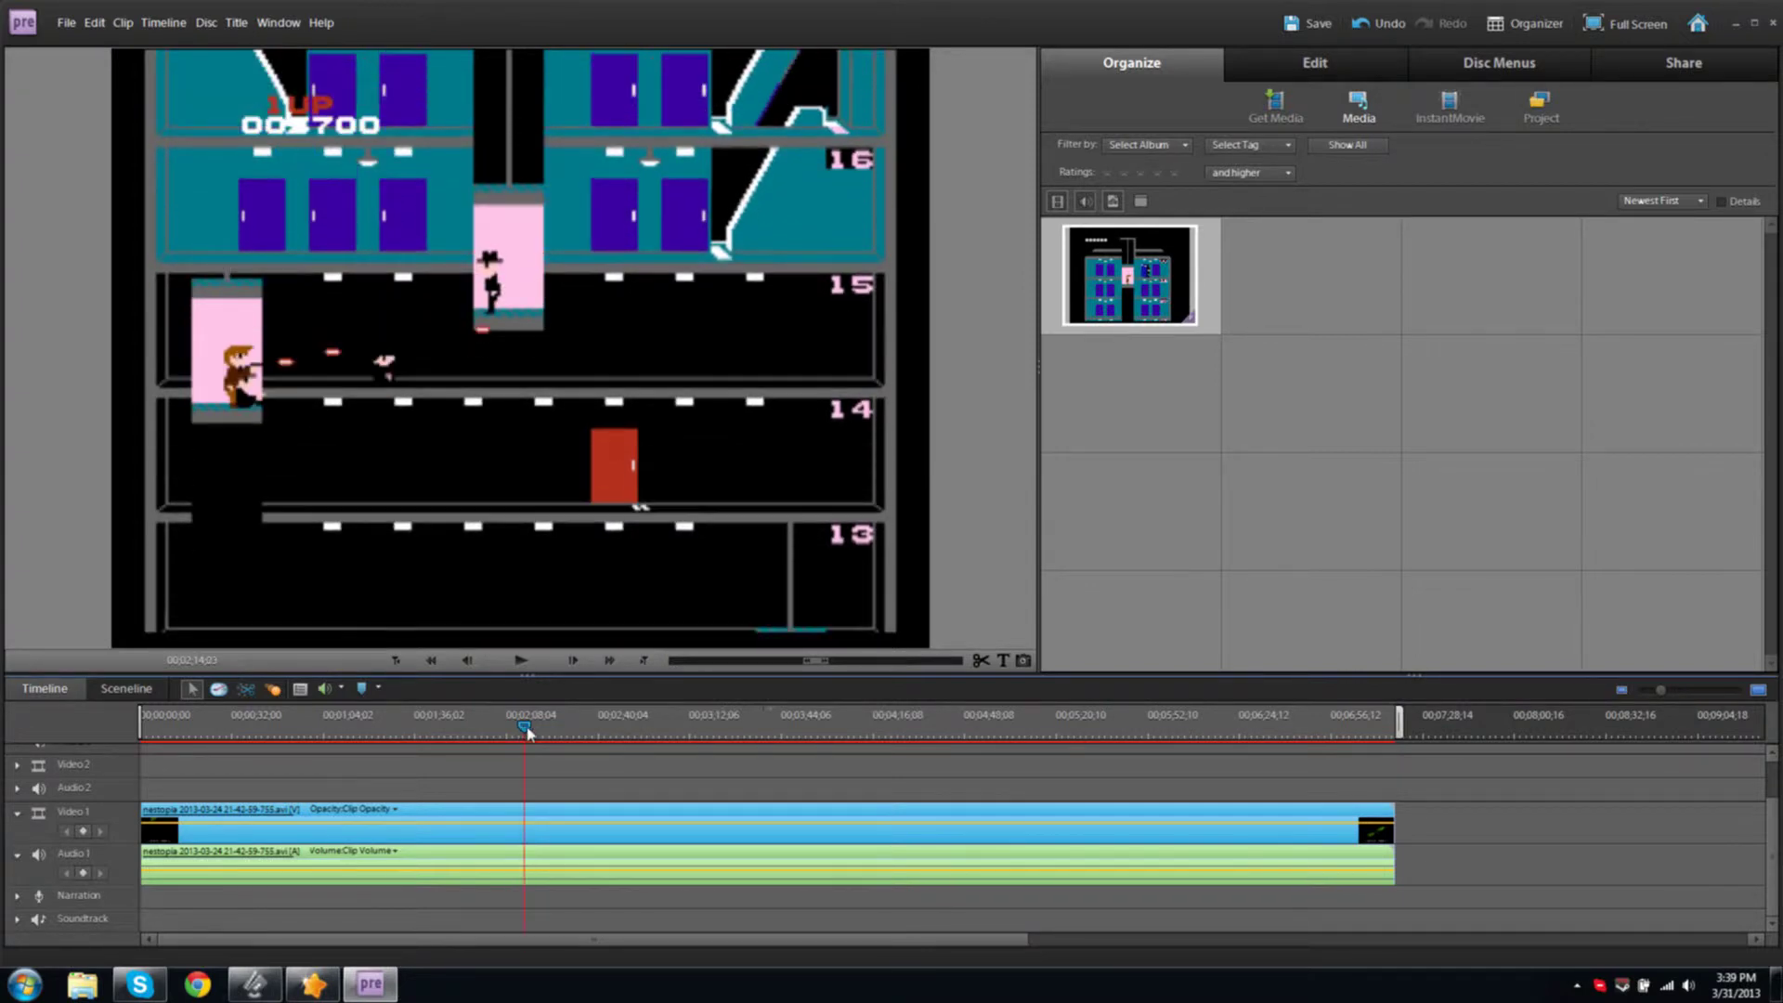
left_click(982, 665)
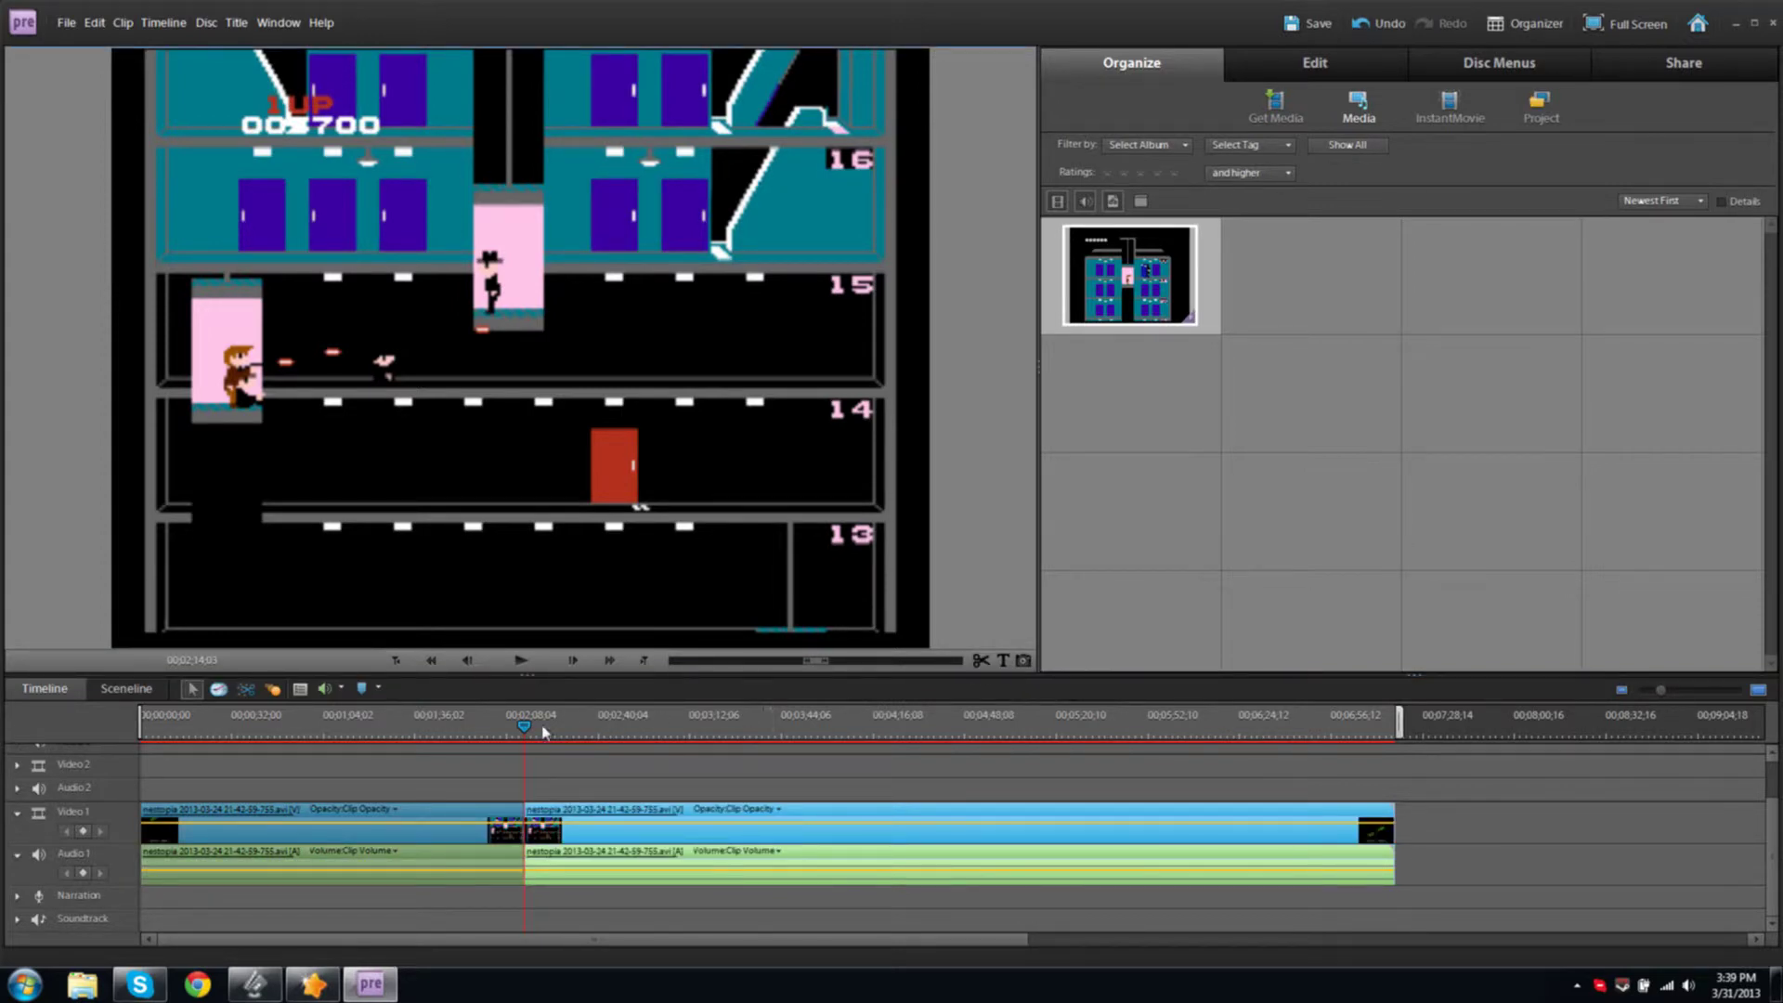
left_click_drag(525, 733, 549, 729)
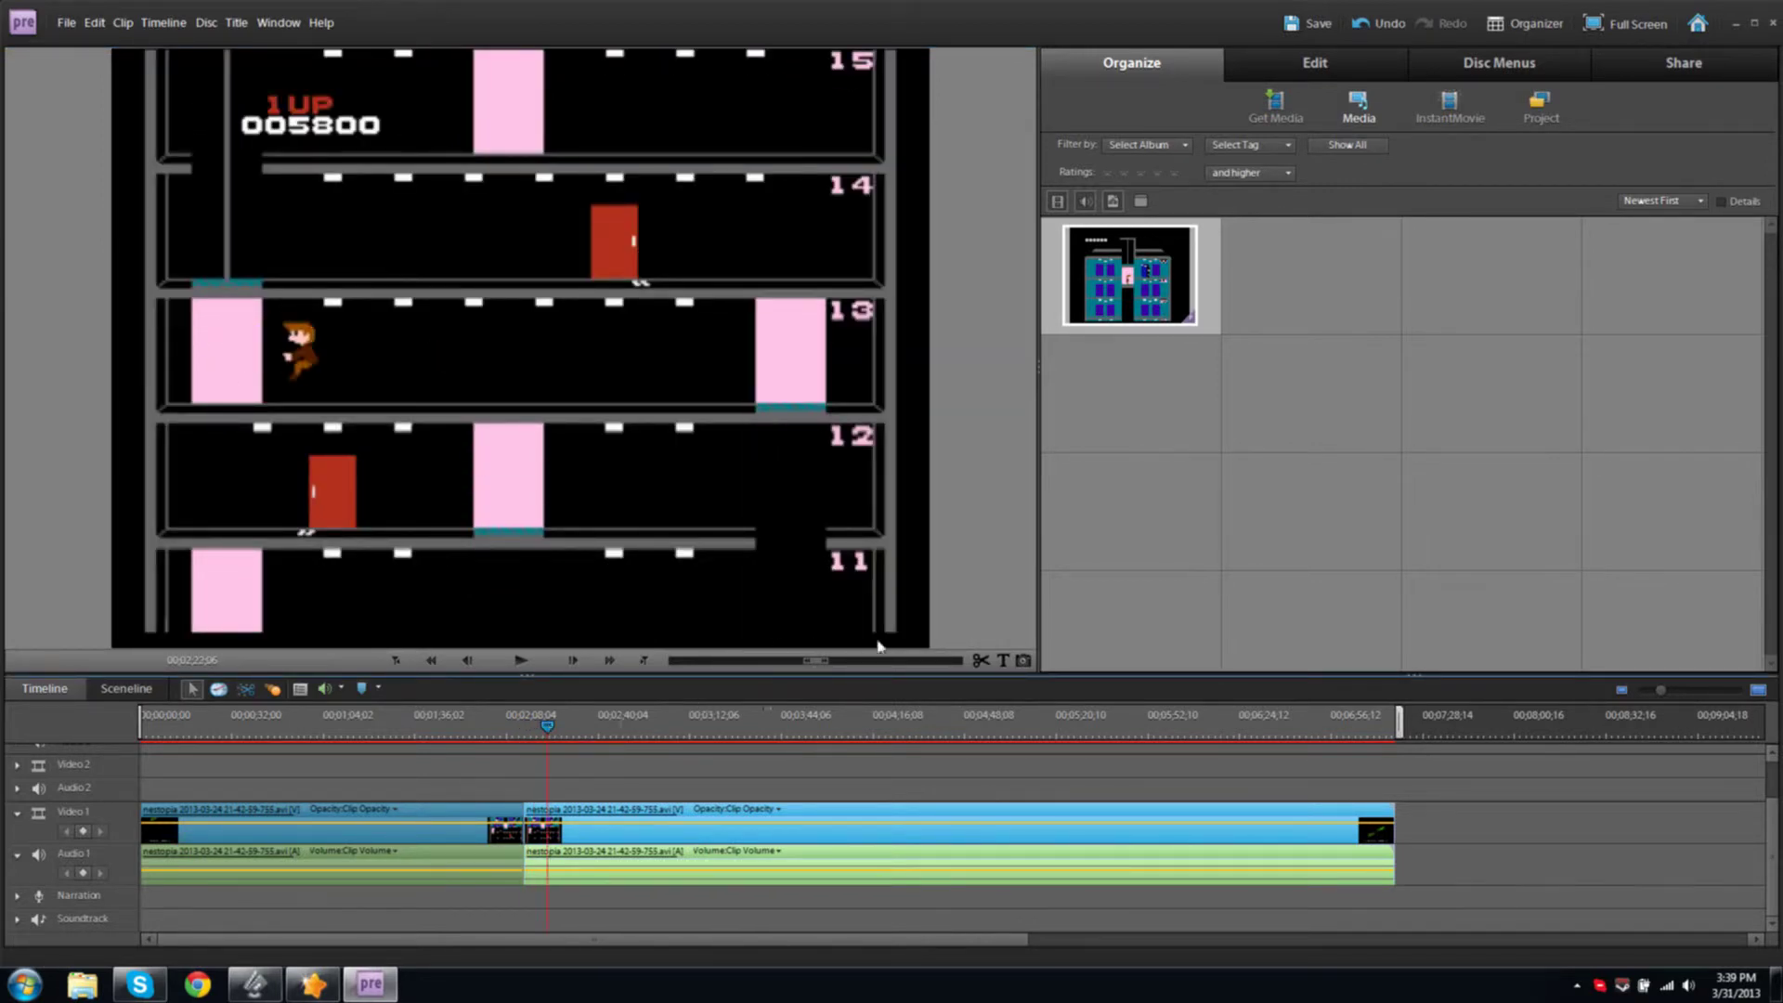
left_click(978, 661)
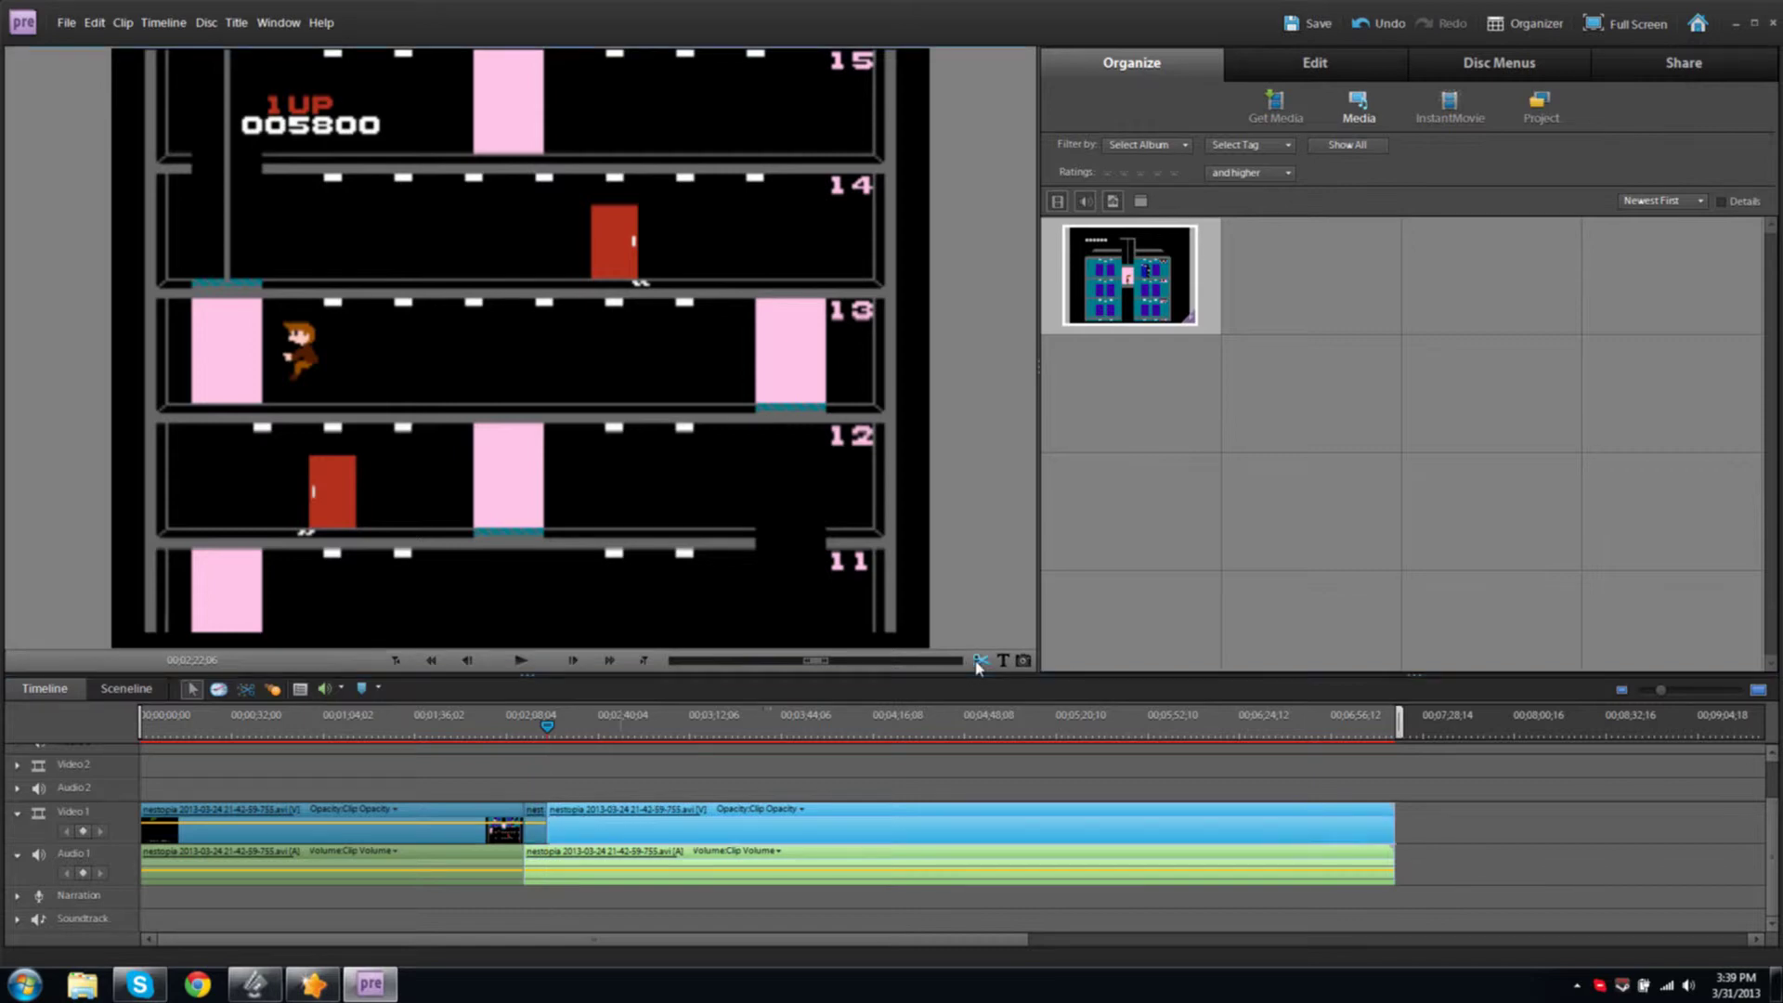
left_click(536, 822)
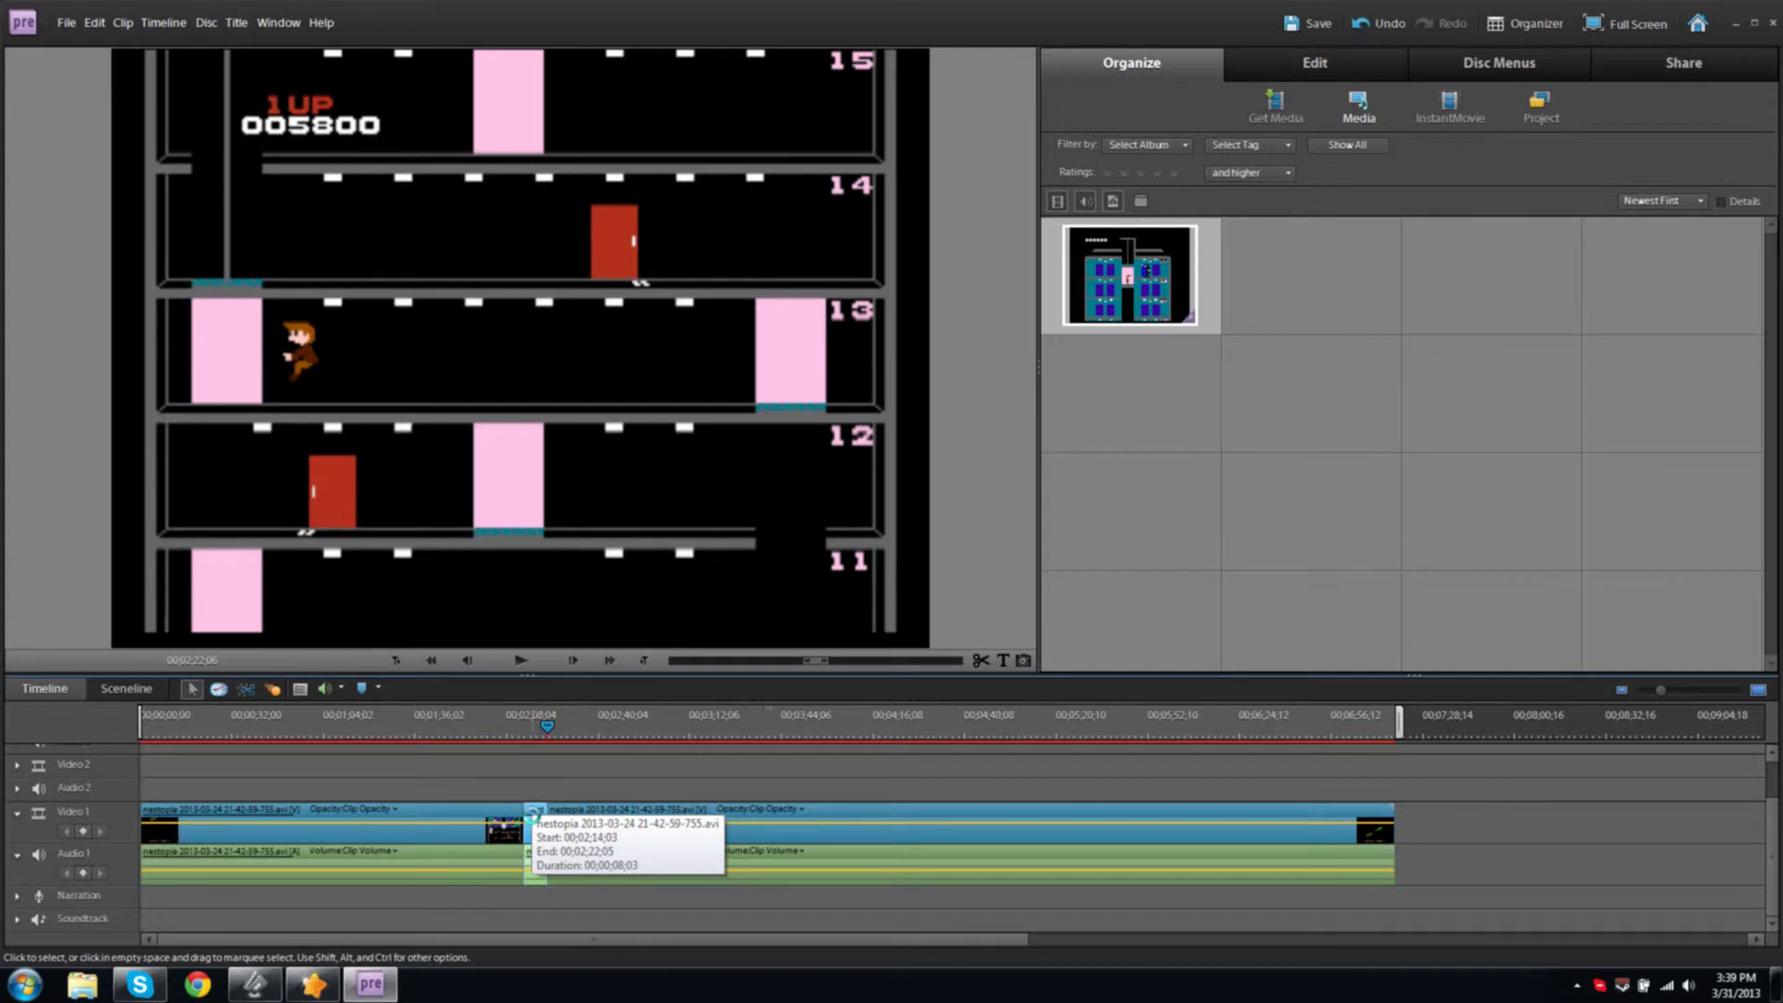
key("Delete")
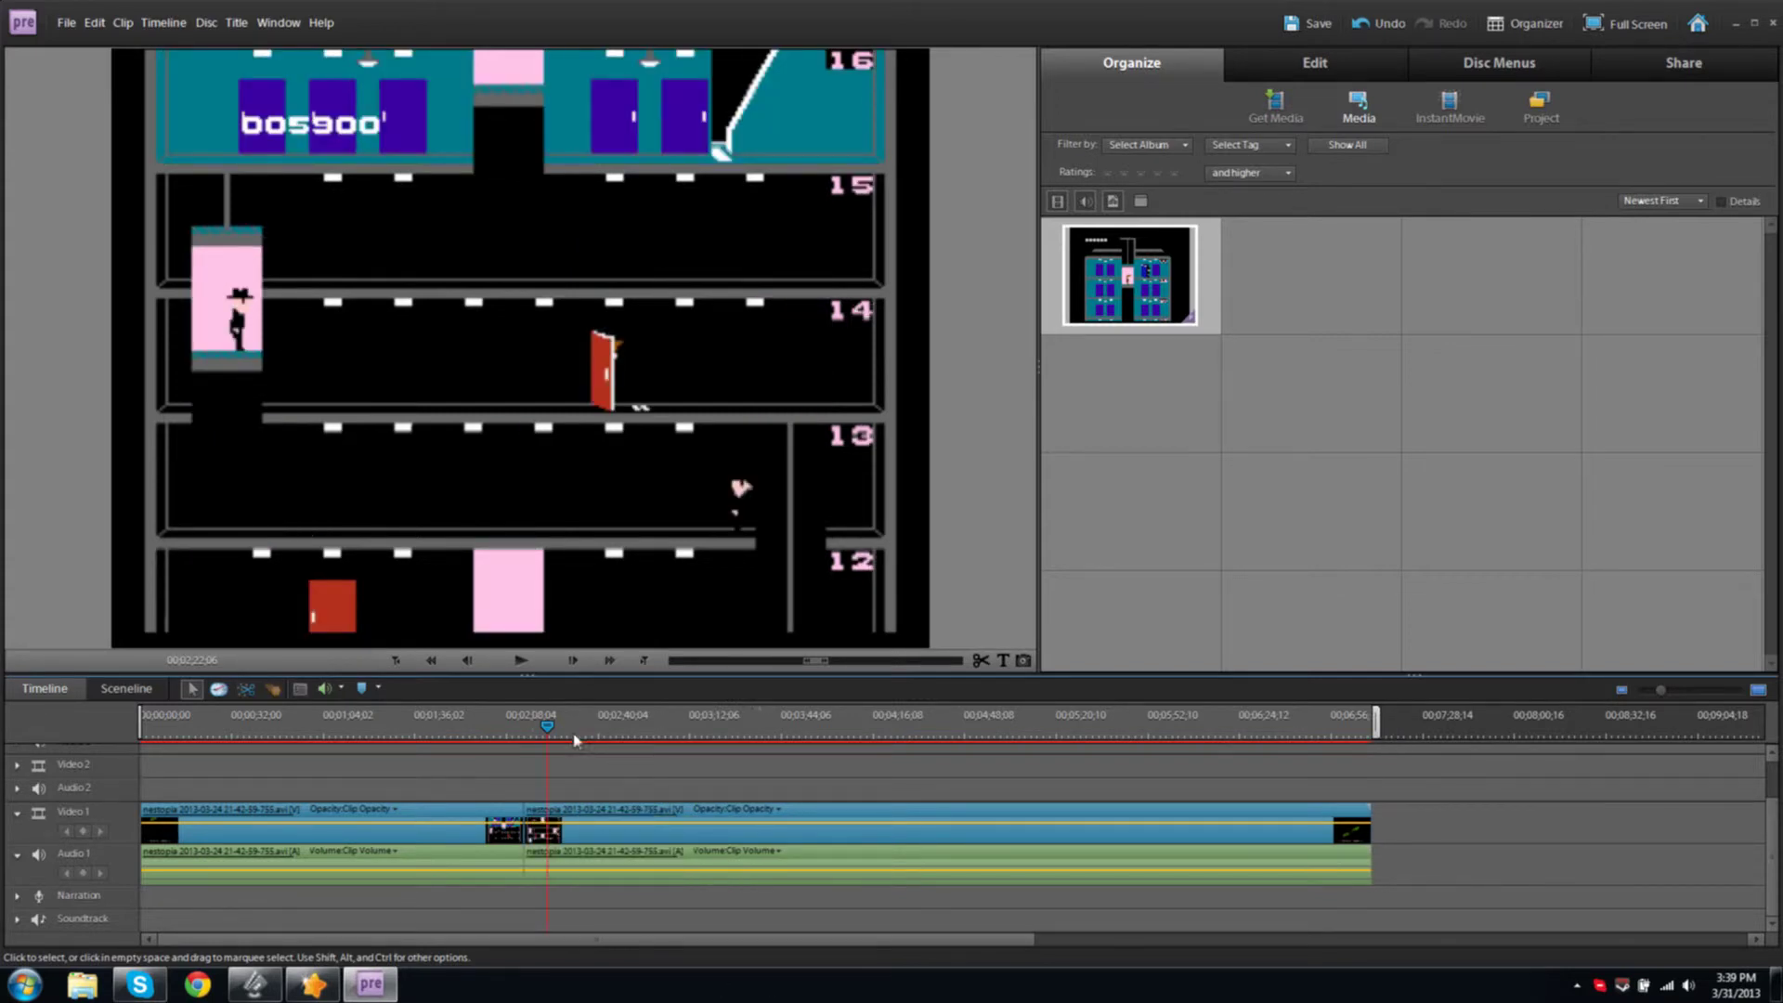
Play back the footage around the cut, then shift the second gameplay clip slightly later
left_click_drag(551, 726, 529, 729)
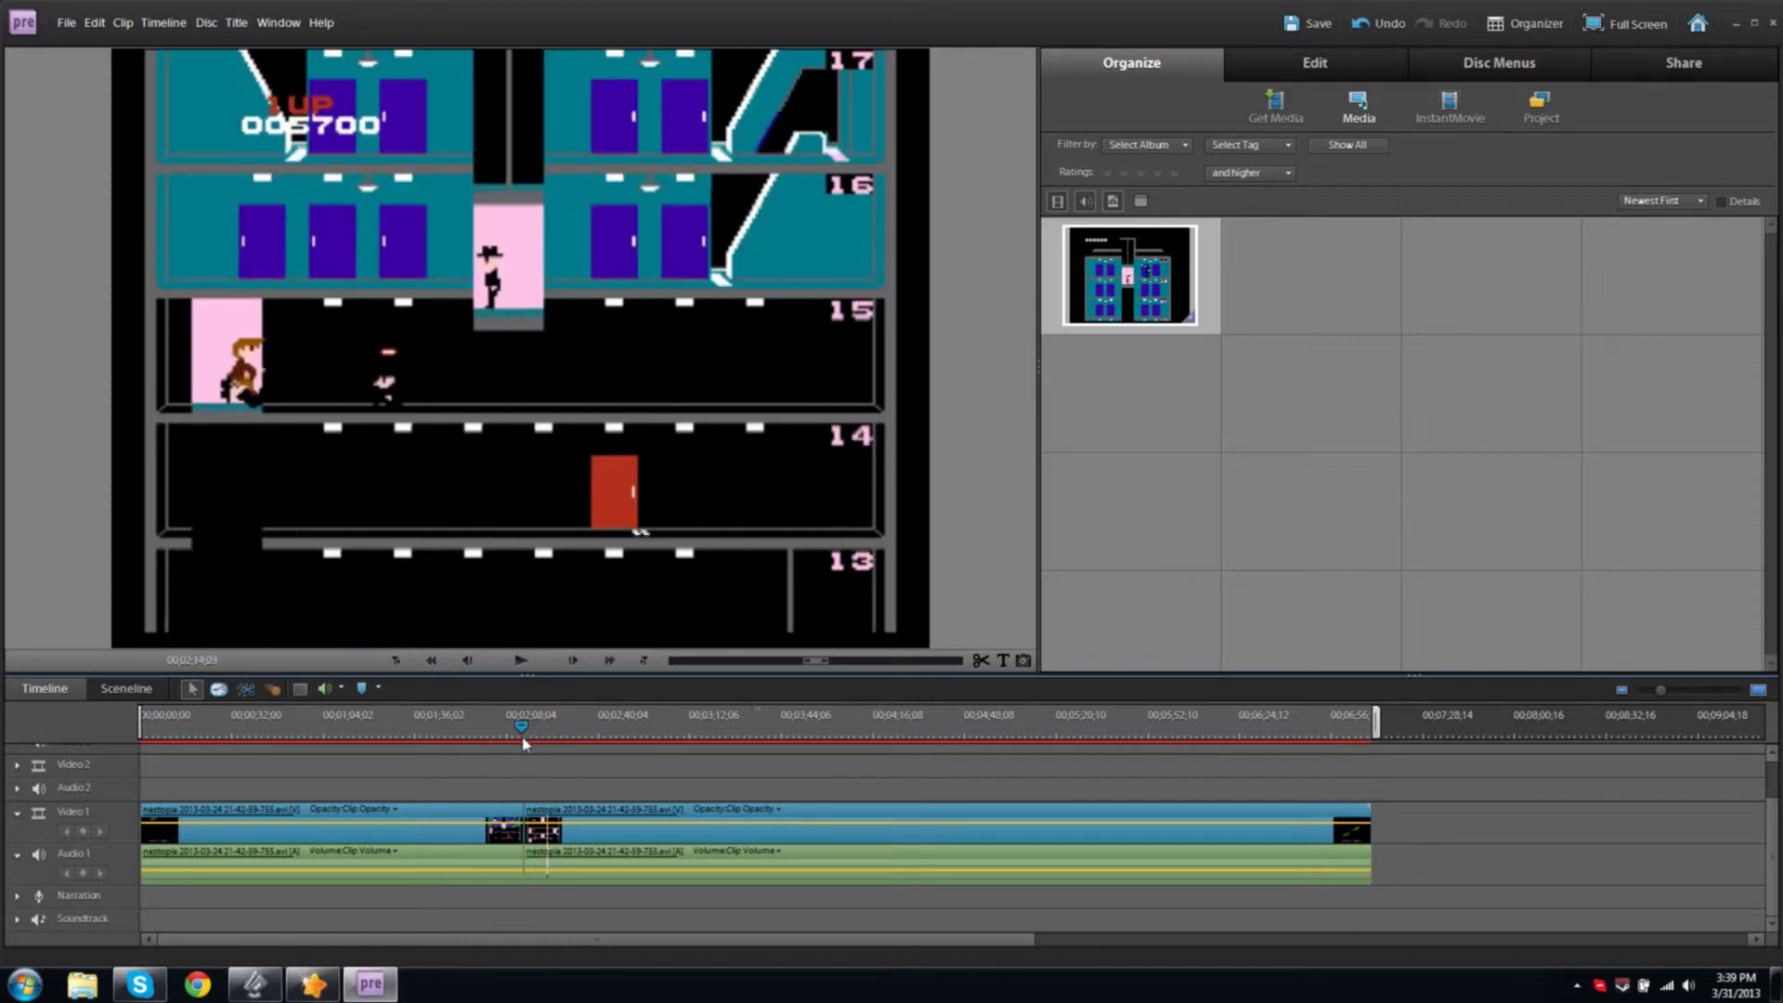
left_click(520, 660)
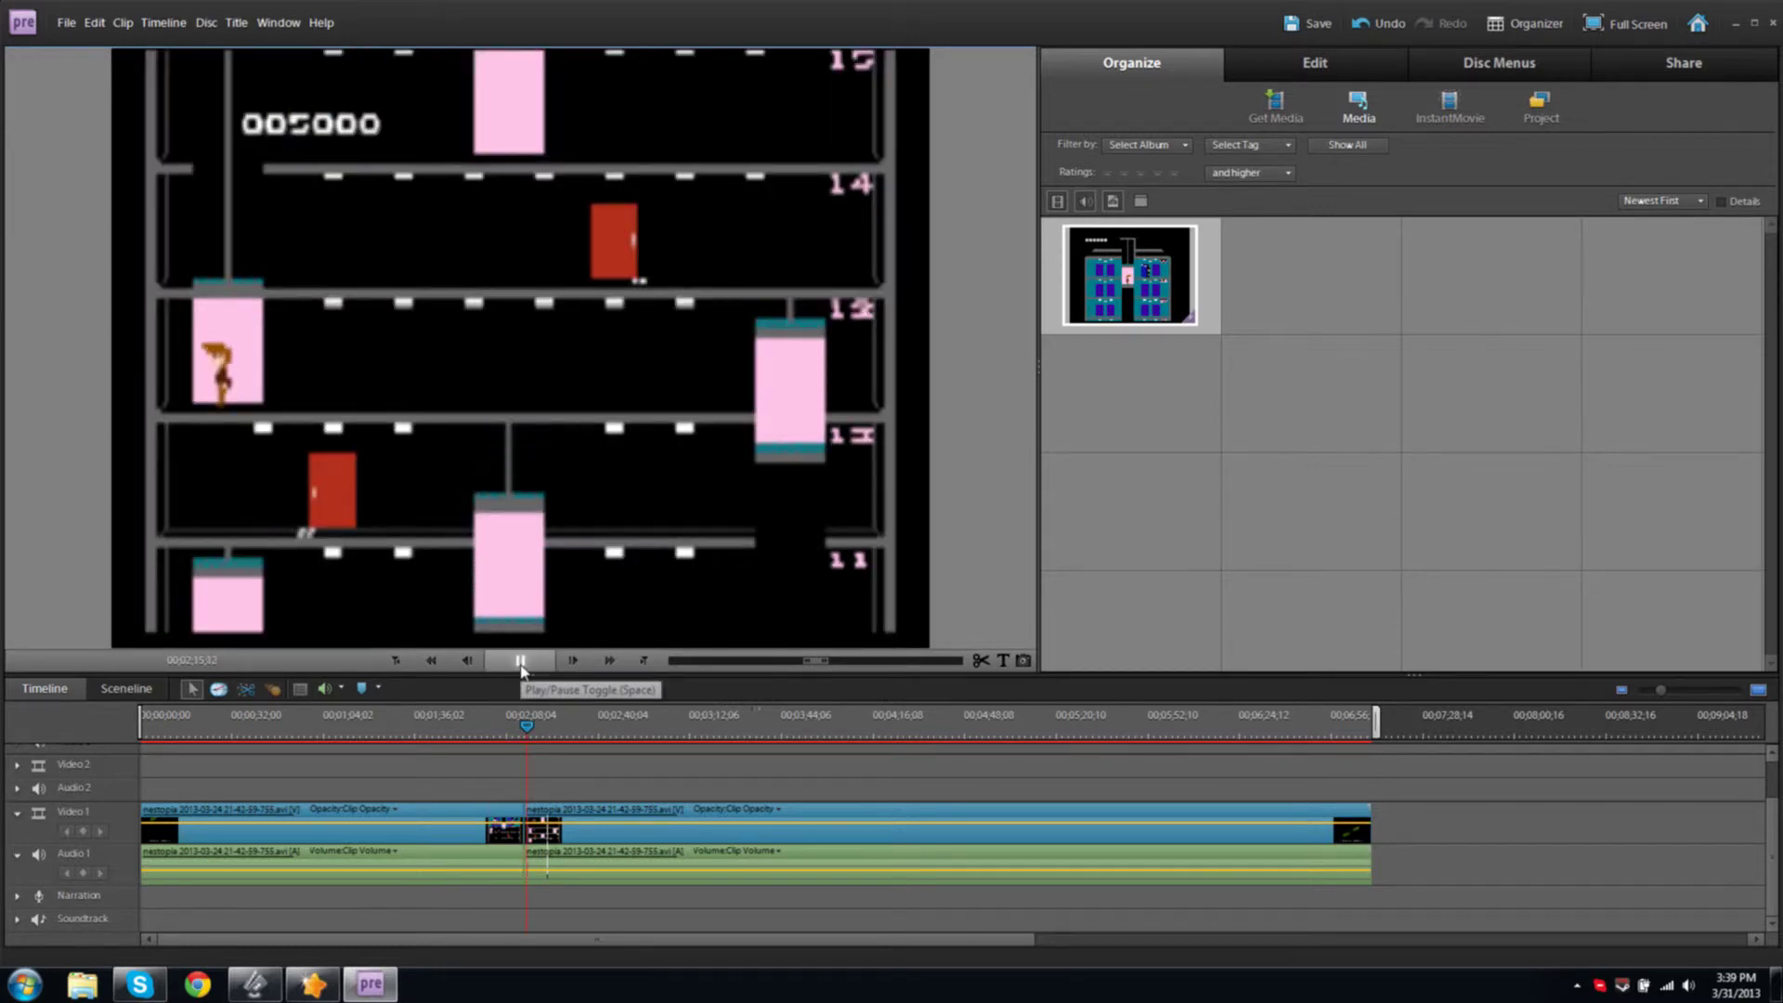
left_click(520, 660)
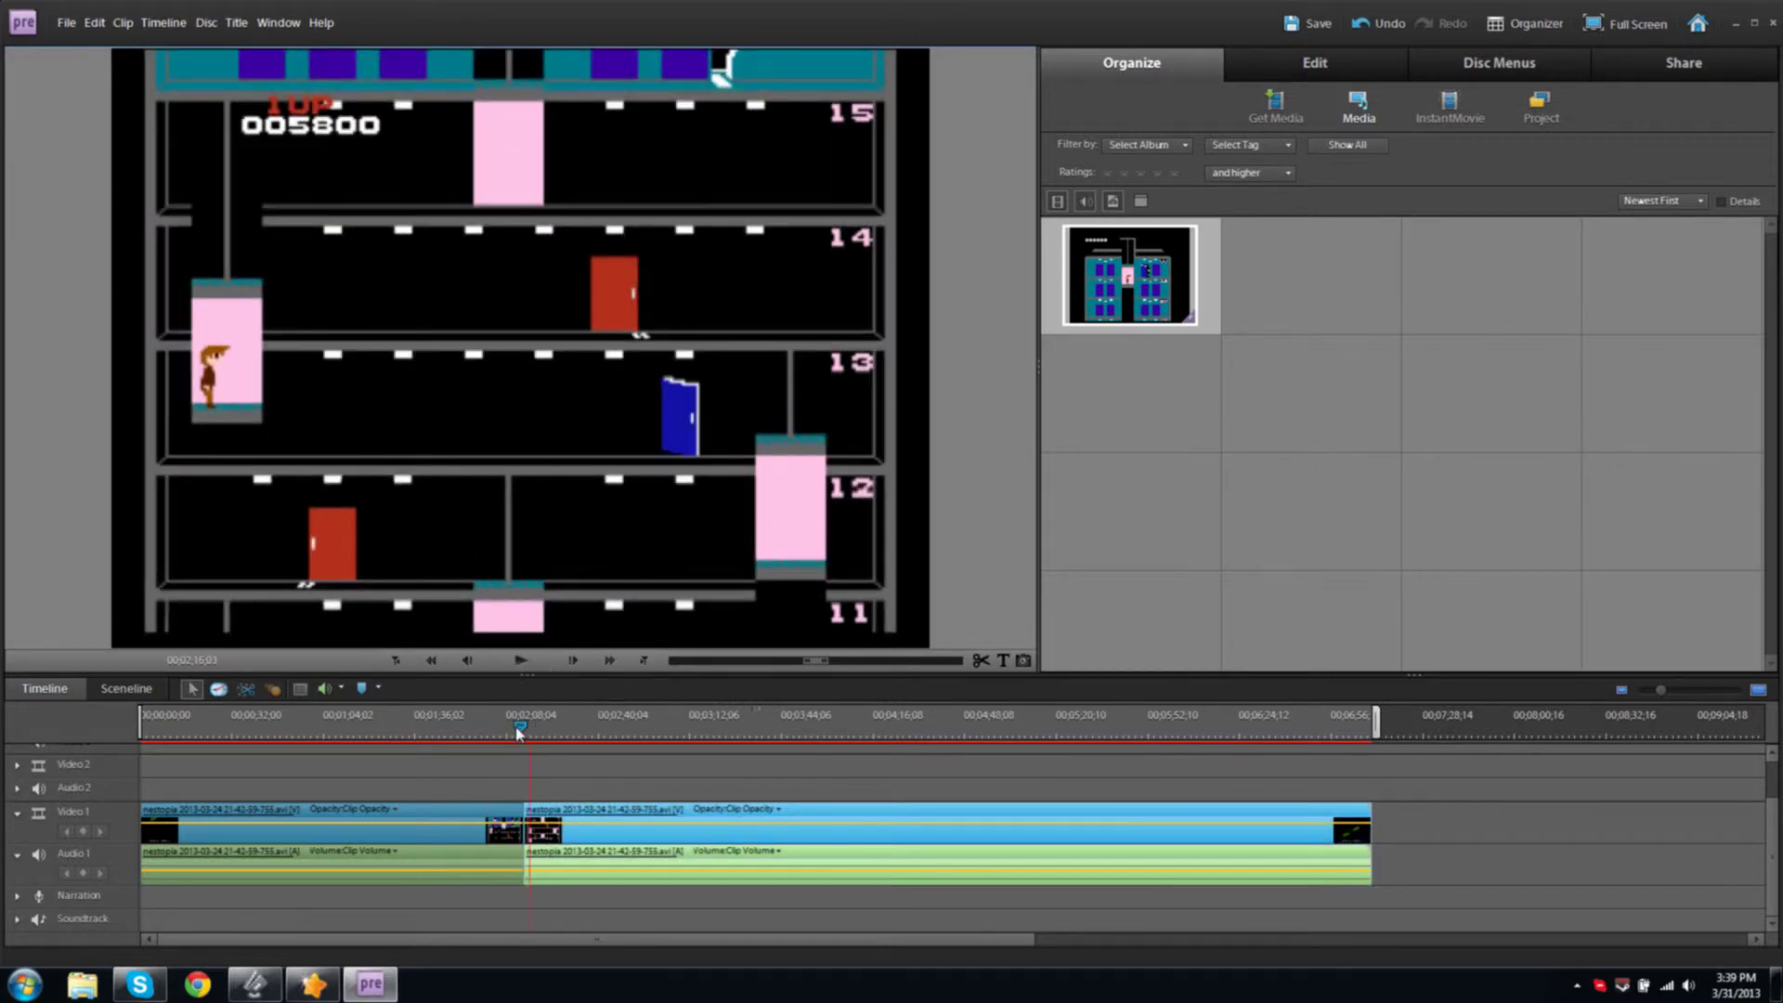
left_click(514, 733)
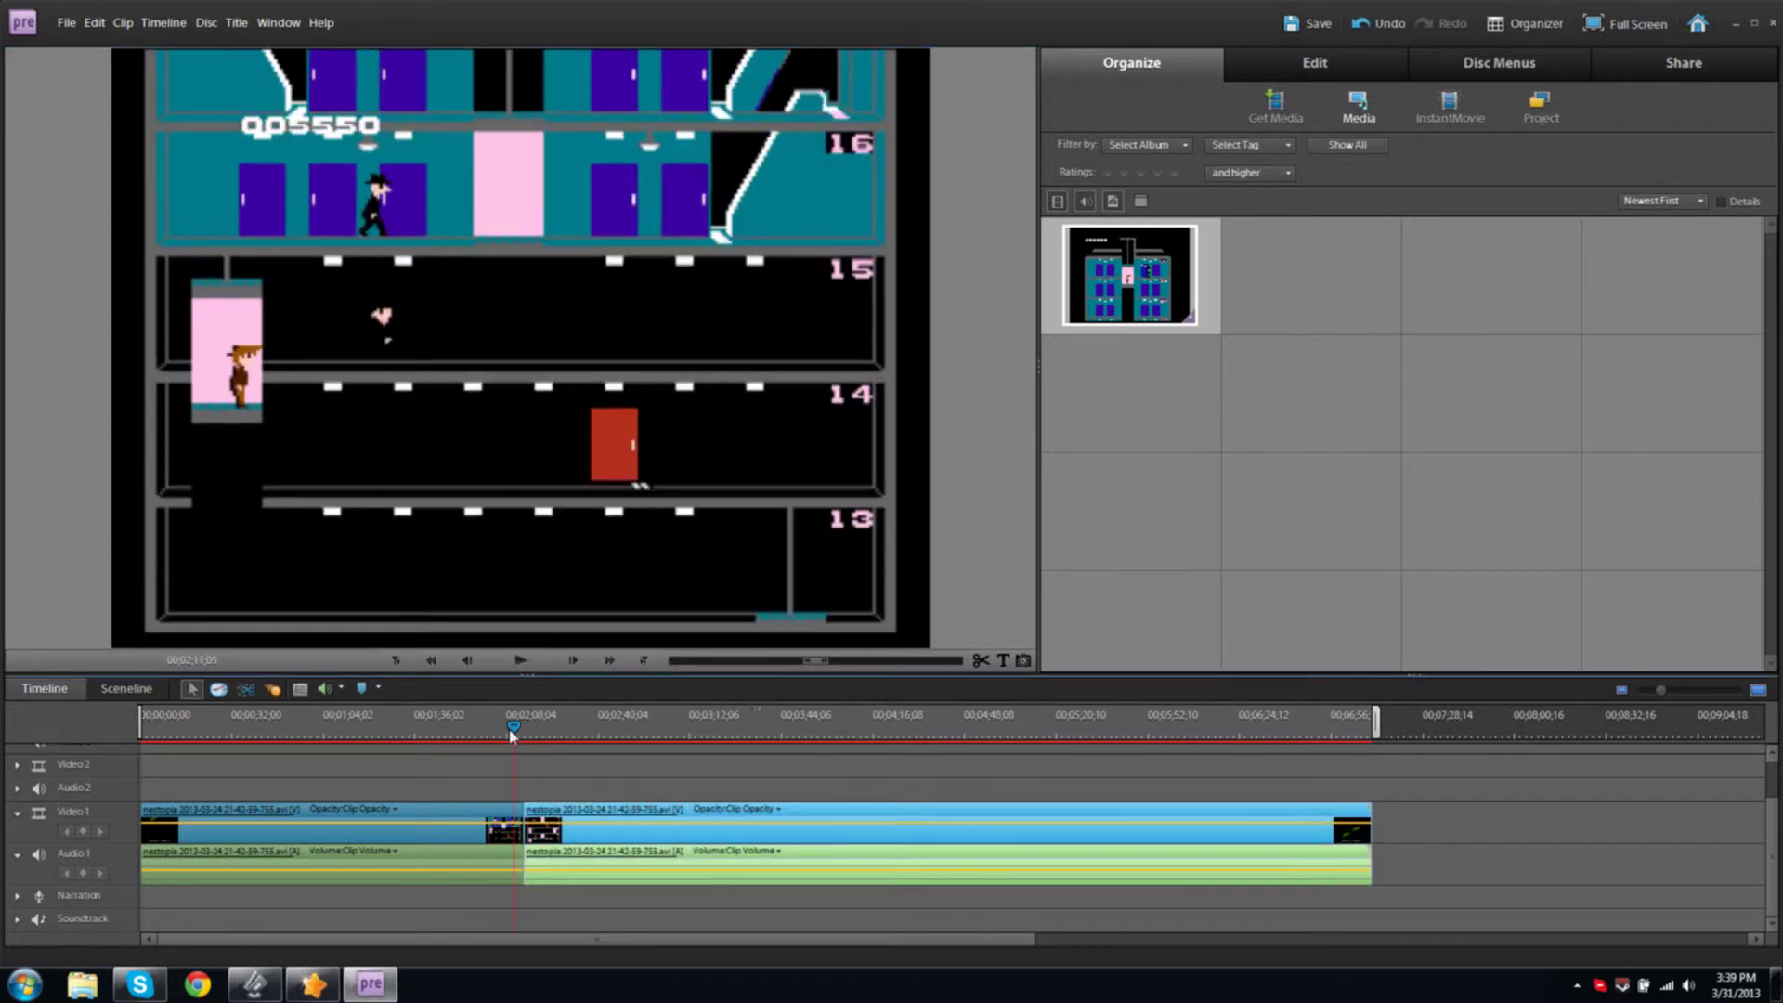
left_click(520, 660)
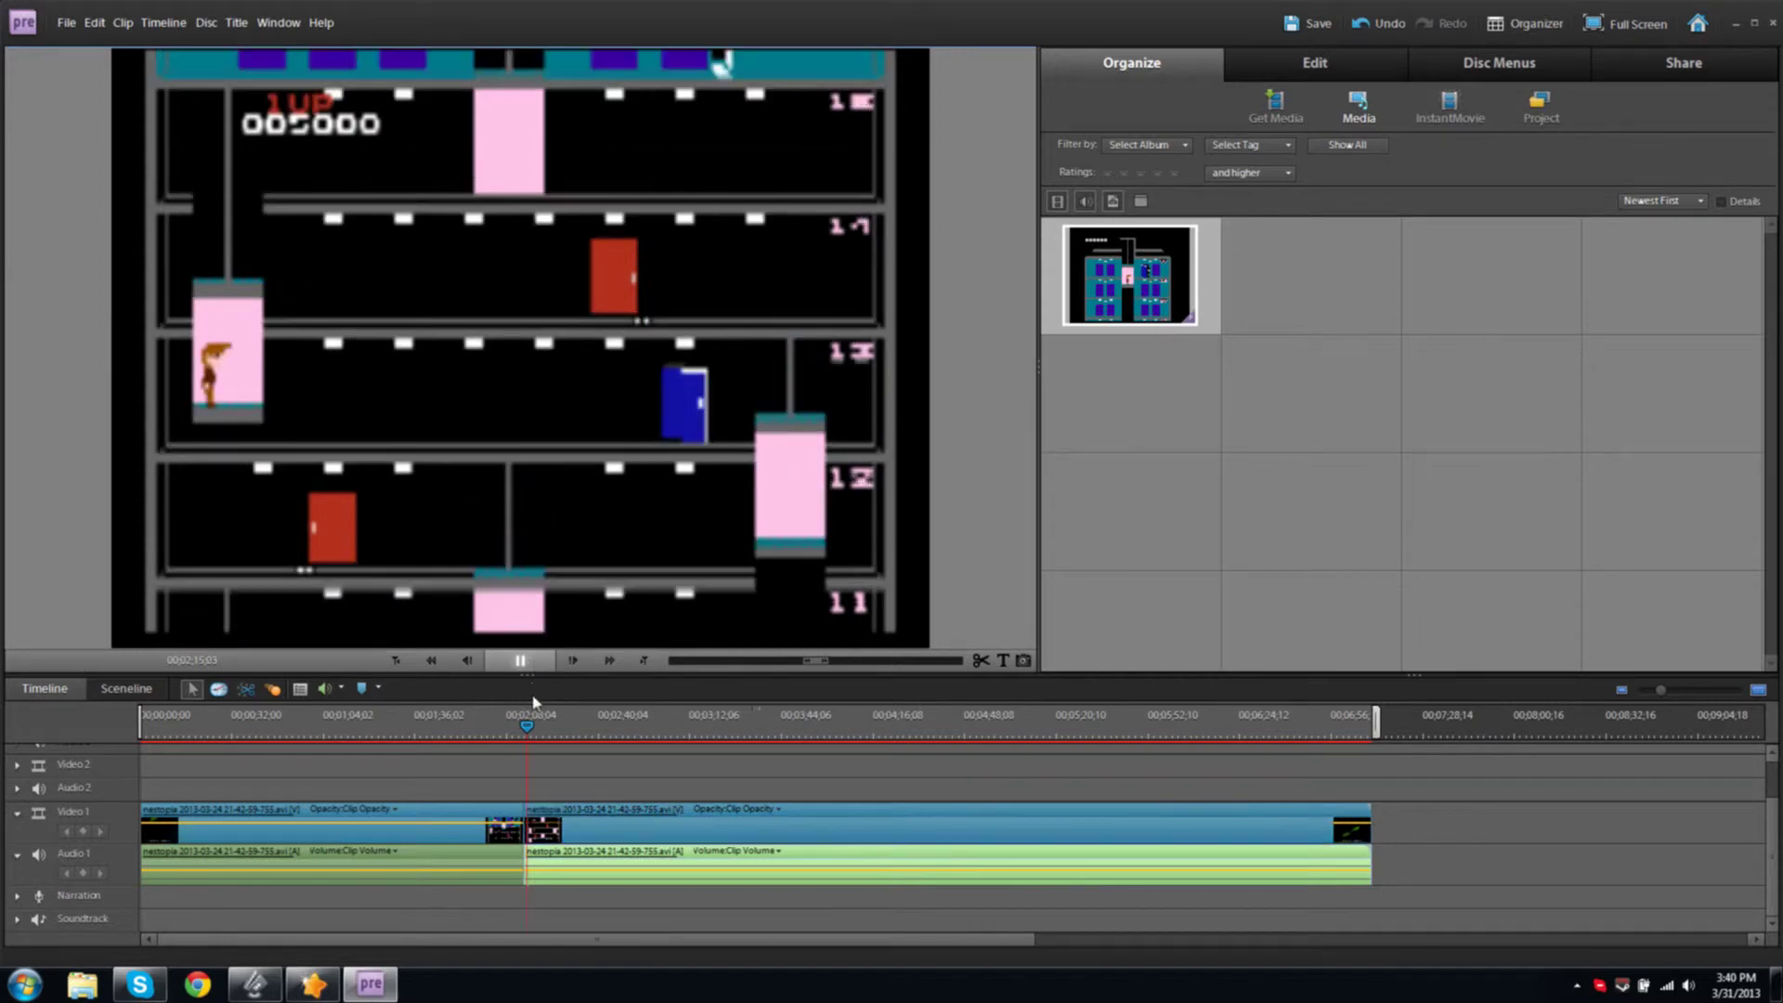
left_click_drag(587, 759, 557, 760)
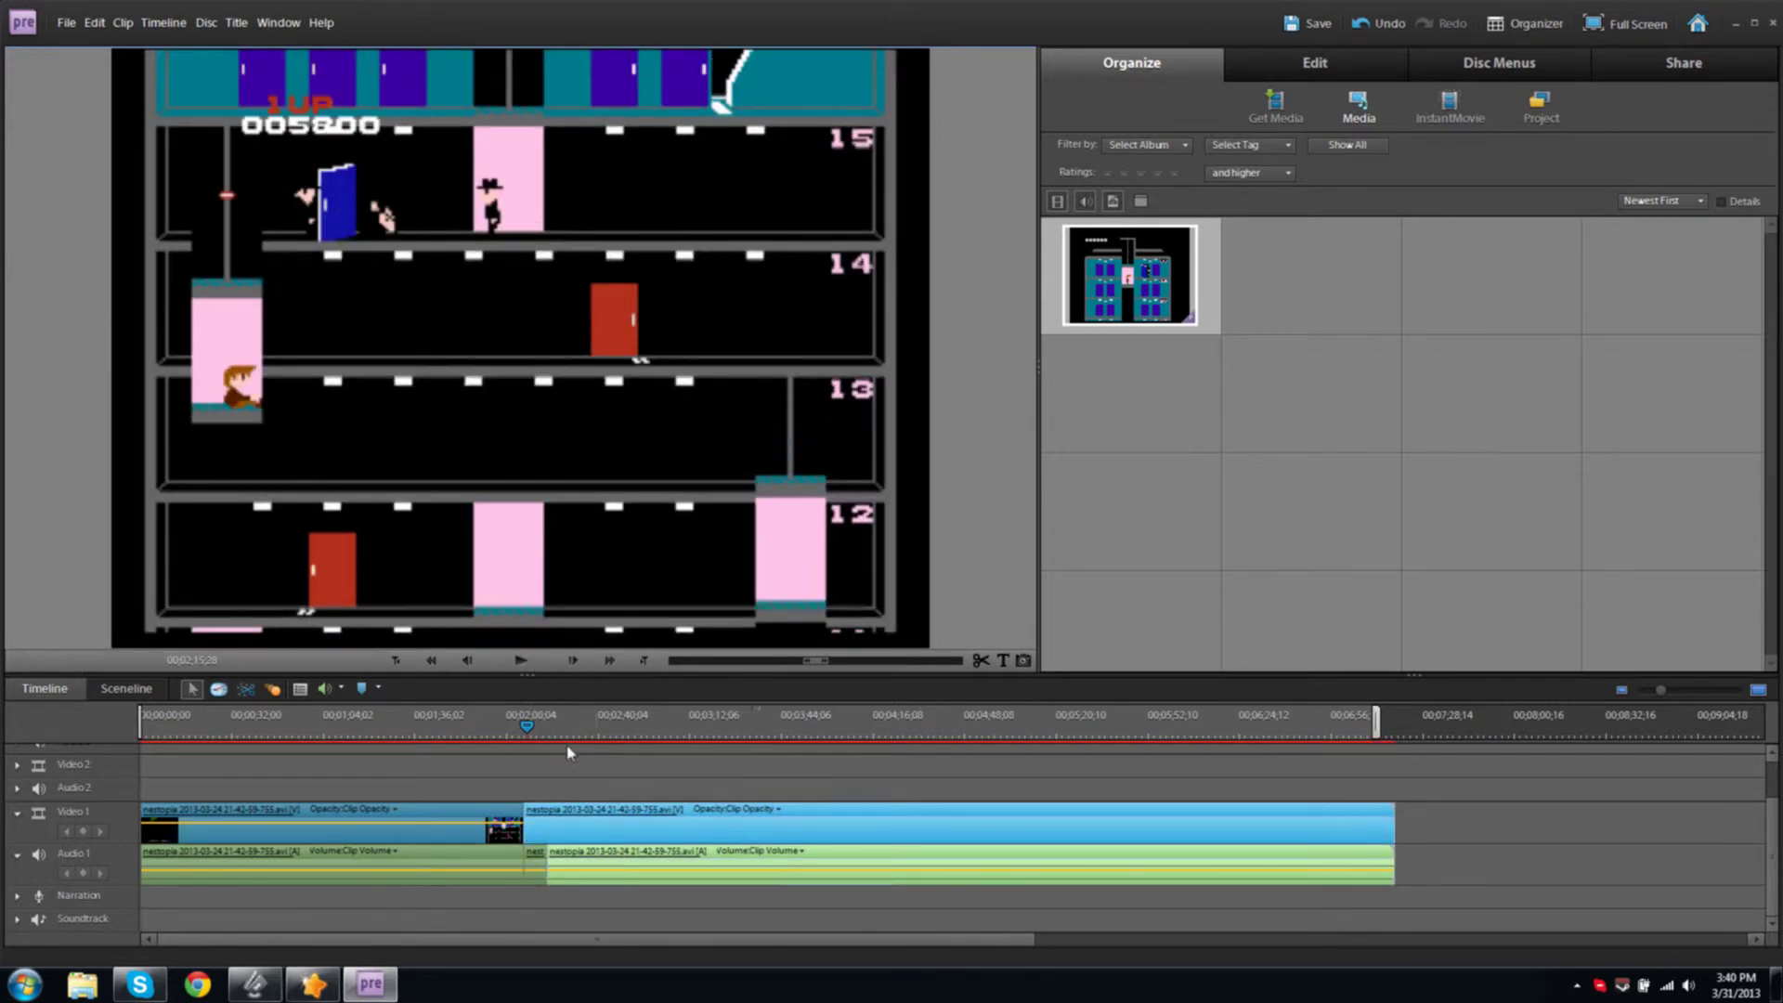
left_click(536, 732)
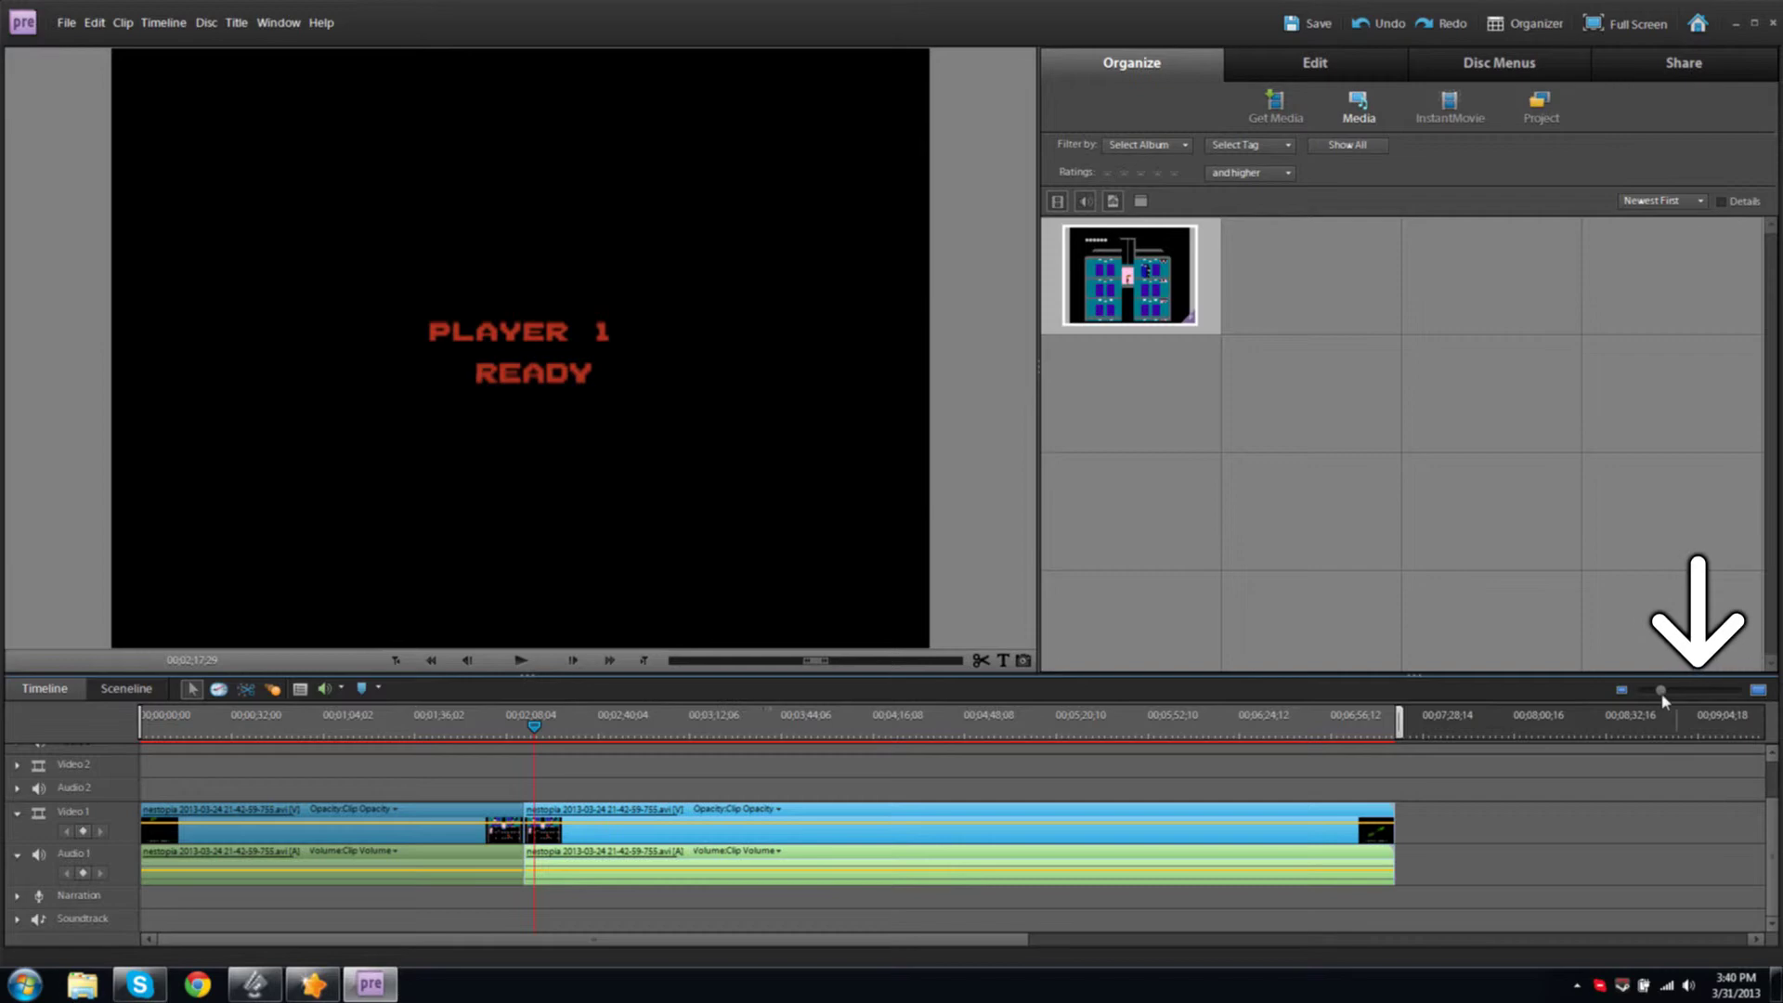
Split where gameplay resumes, delete the PLAYER 1 READY stretch, and add a placeholder title
left_click_drag(1662, 698, 1704, 698)
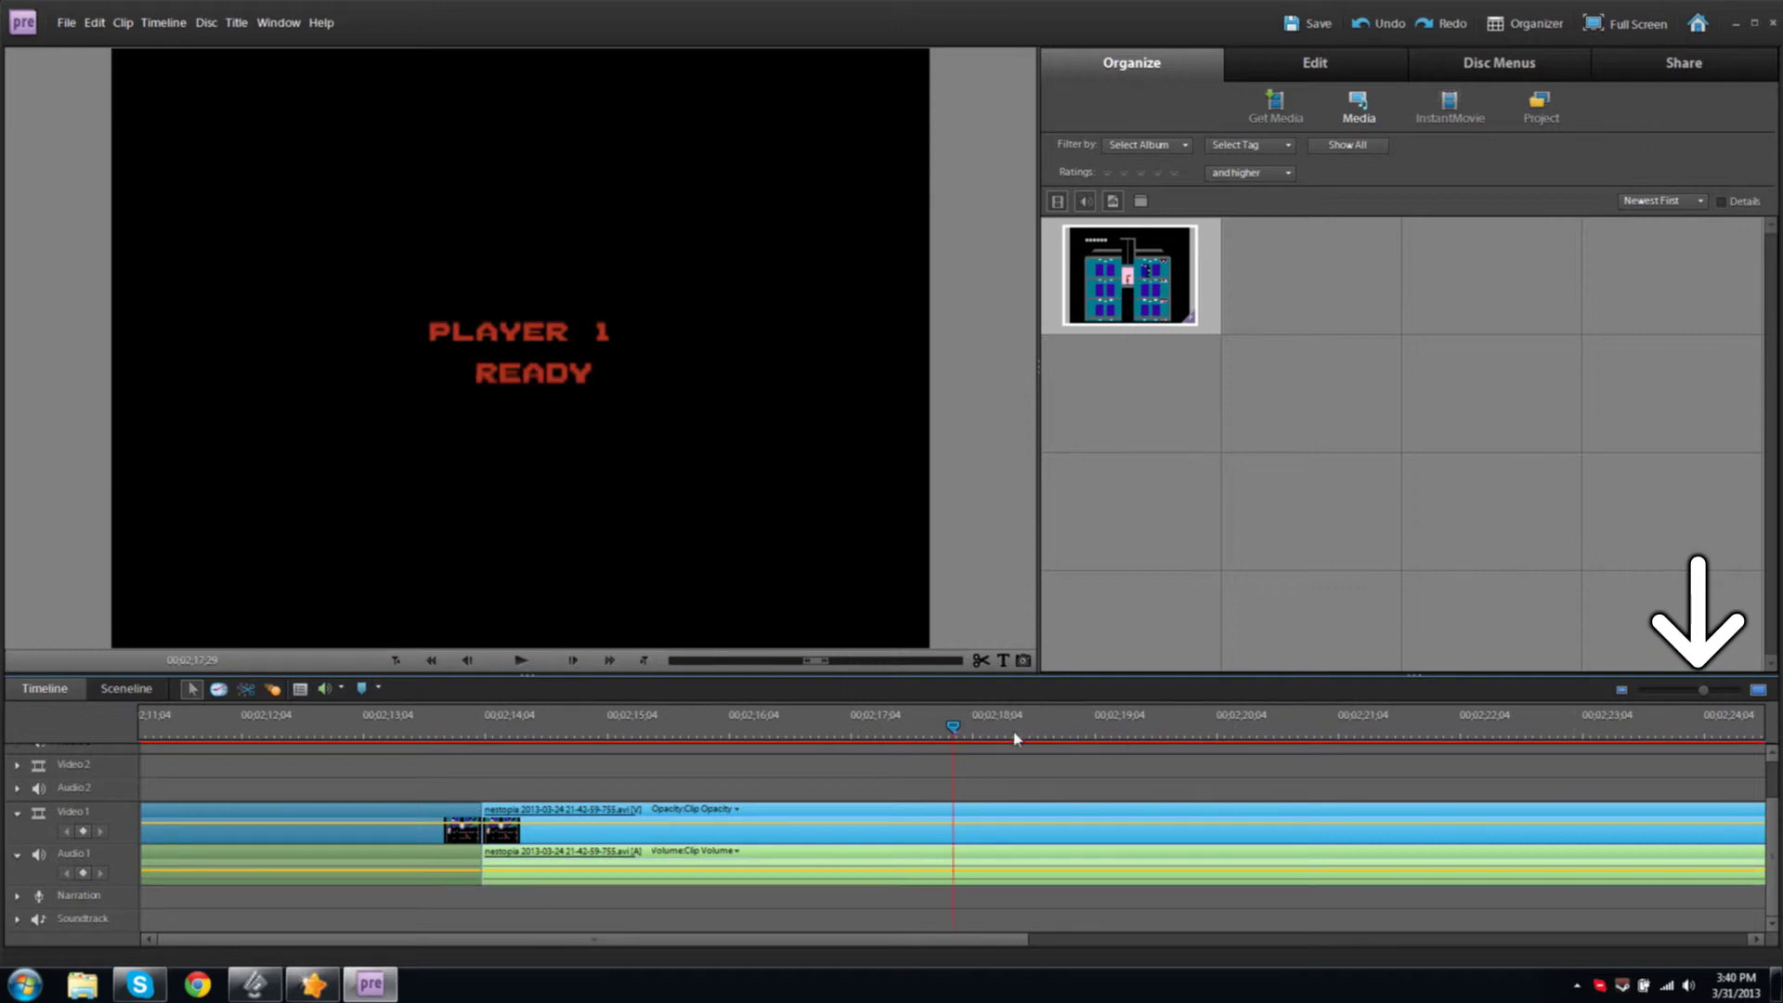
left_click_drag(955, 729, 1185, 731)
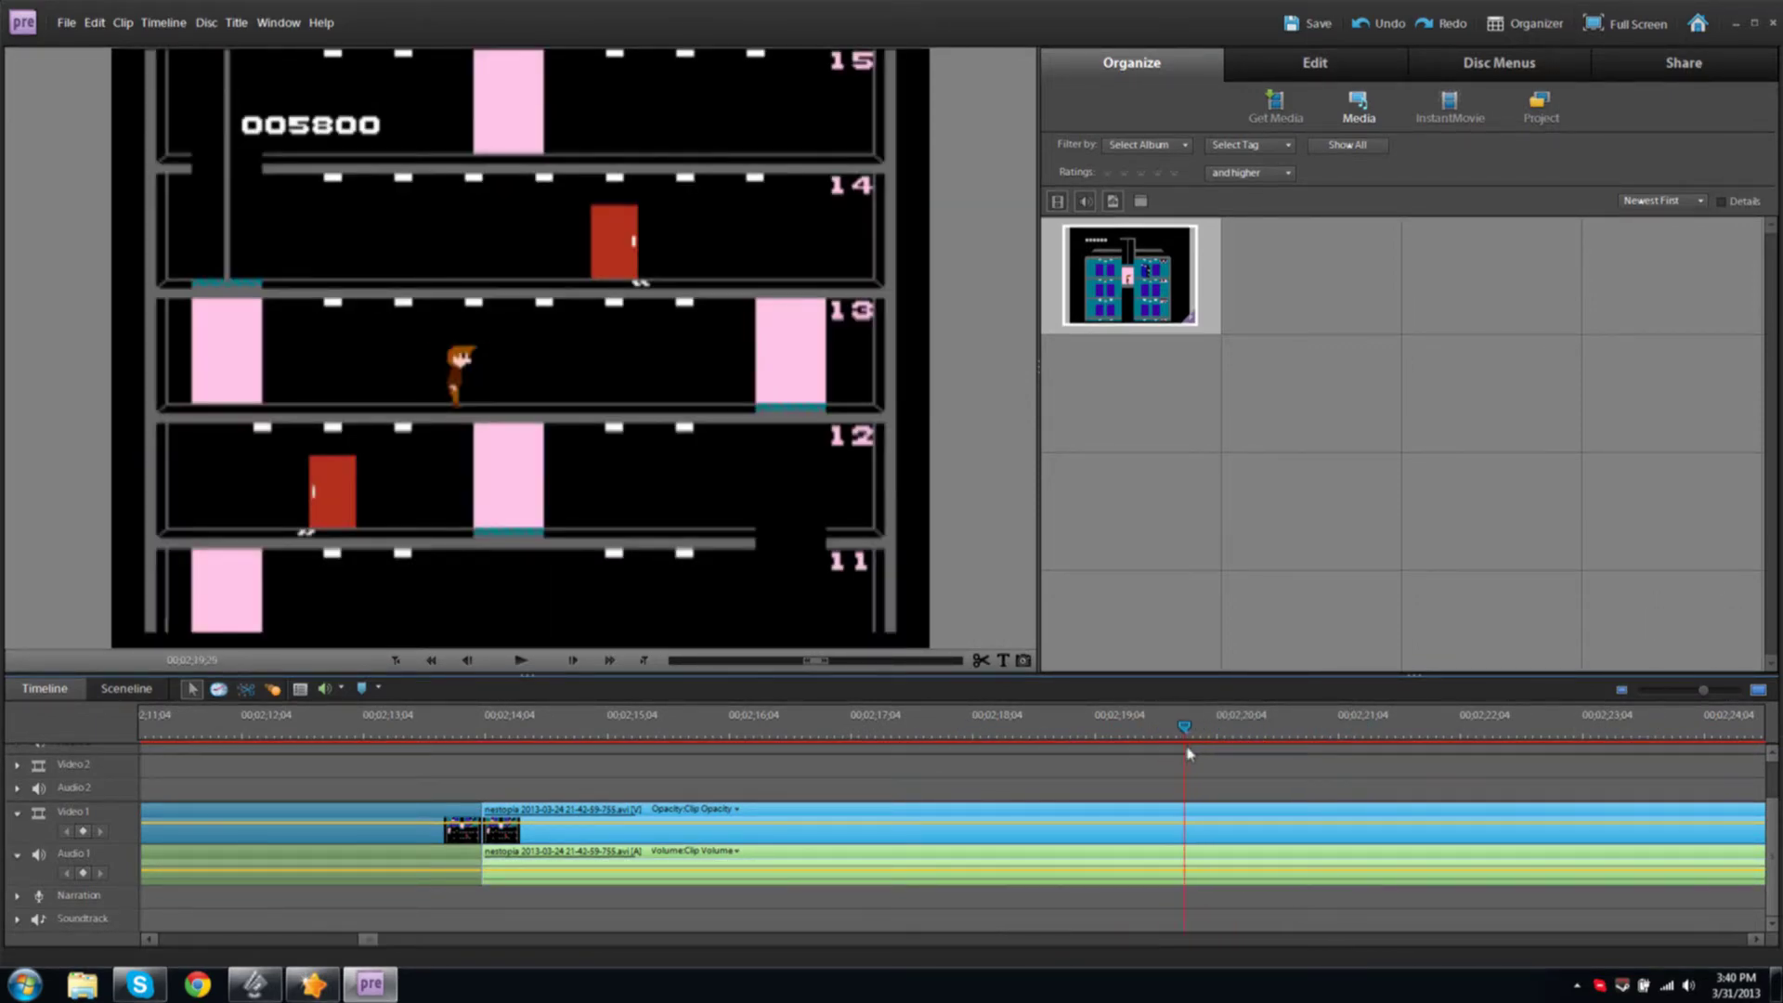
left_click(981, 661)
left_click(1043, 836)
key("Delete")
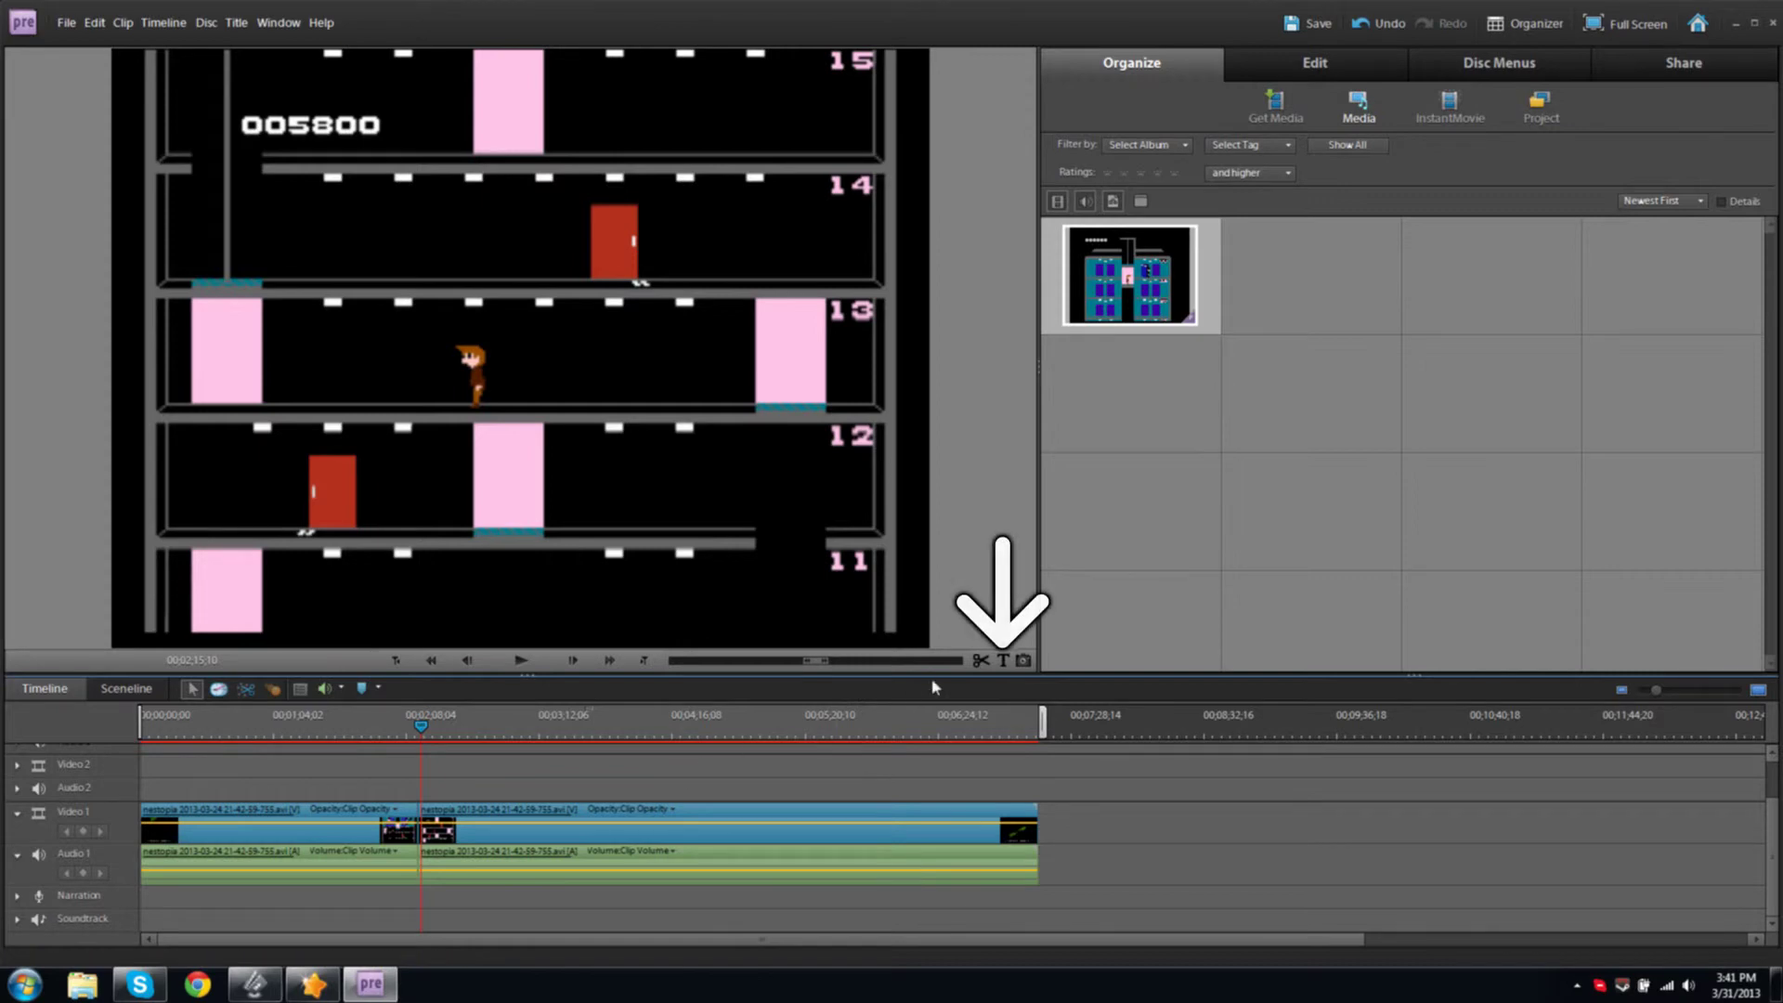
left_click(1002, 661)
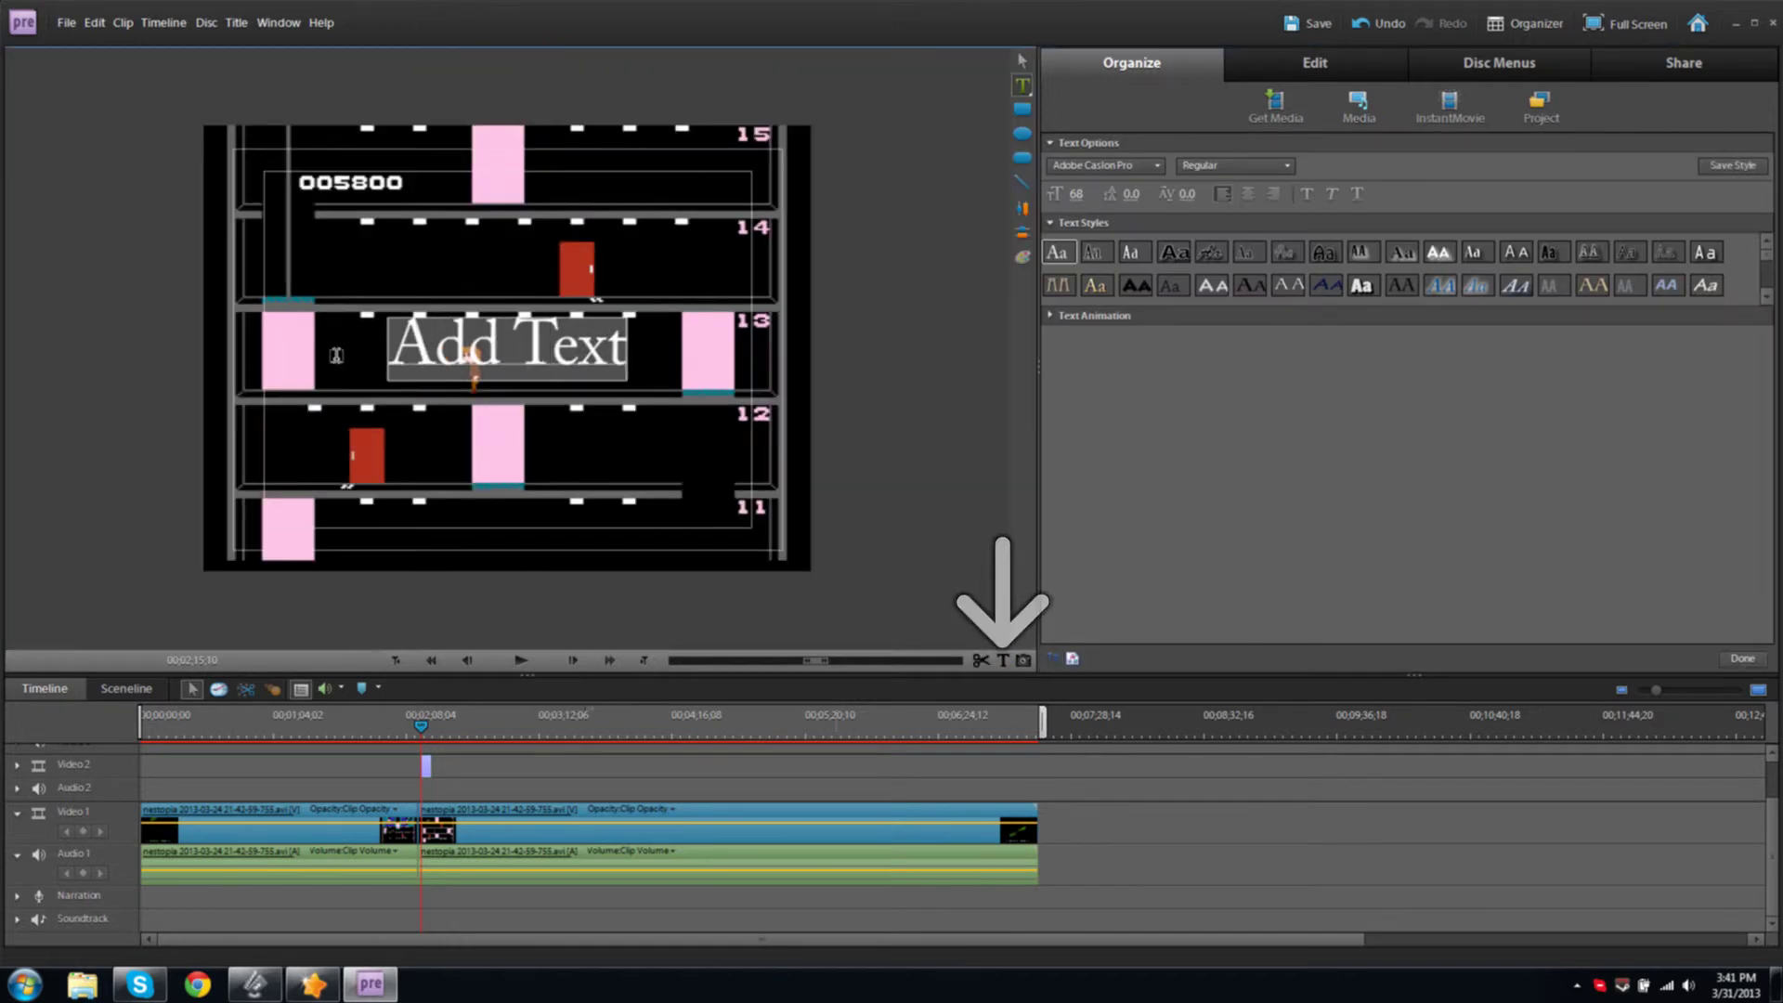
Enter 'Game glitched, sorry' as the title text and finish editing it
type("Game g")
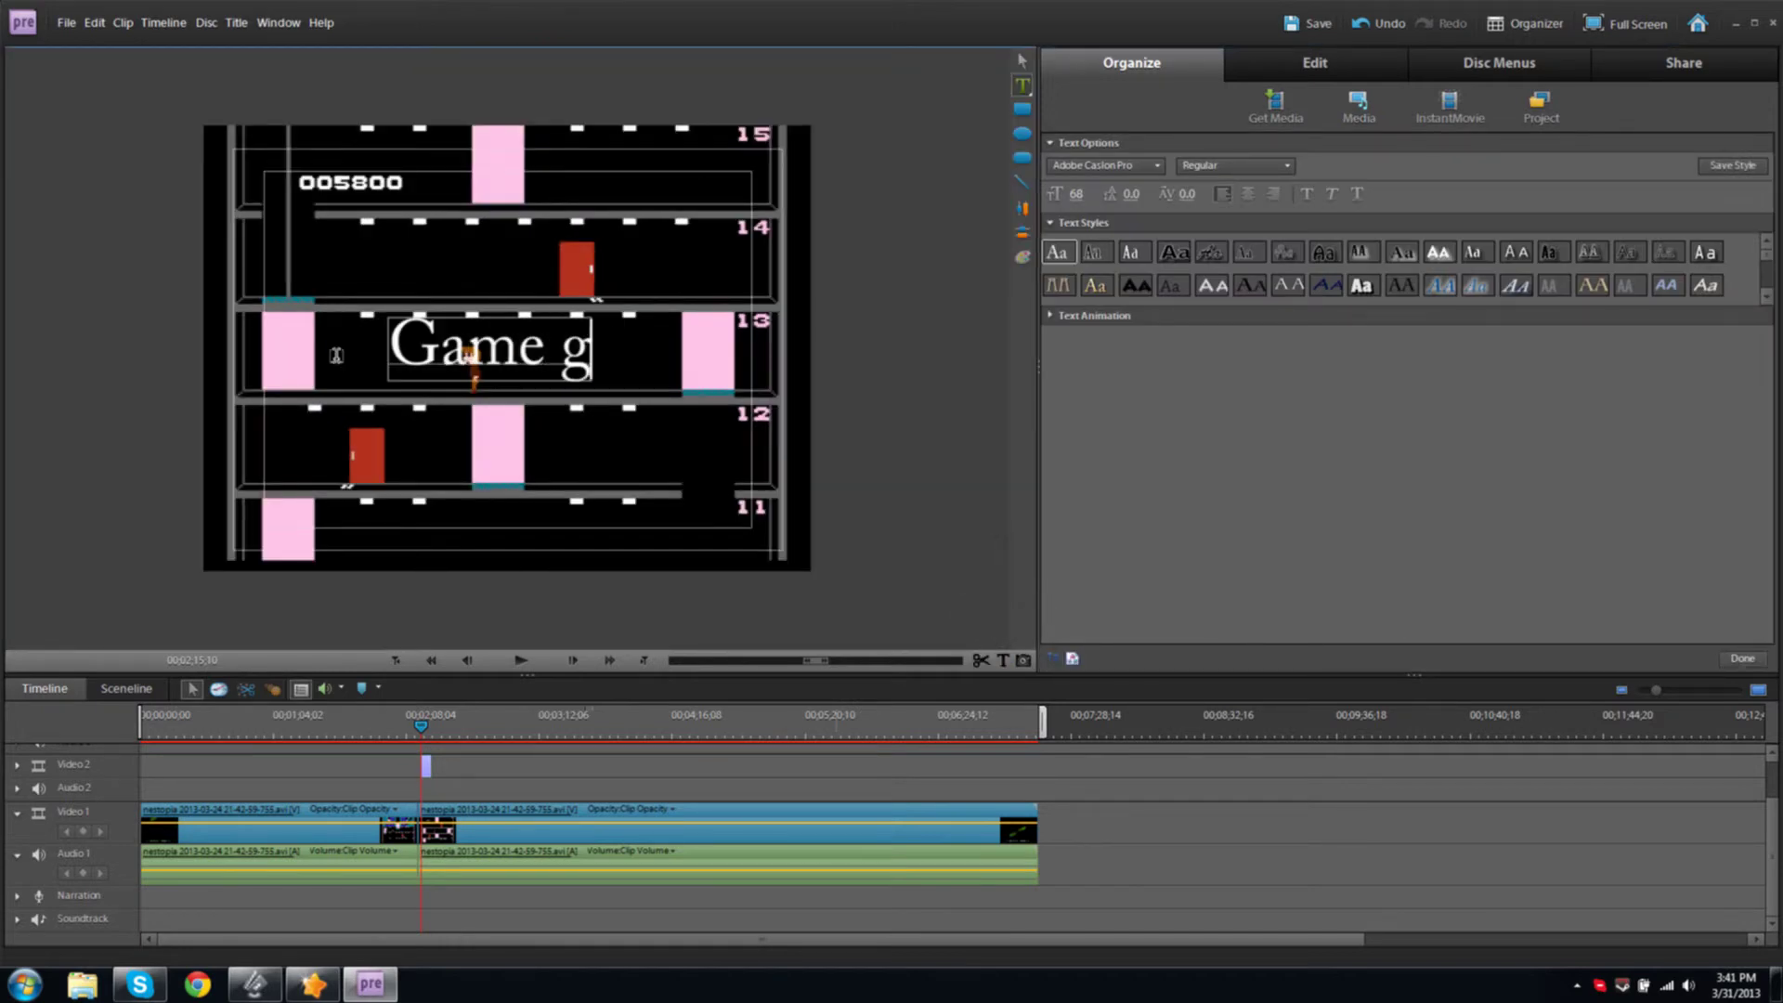
type("litched, sorry")
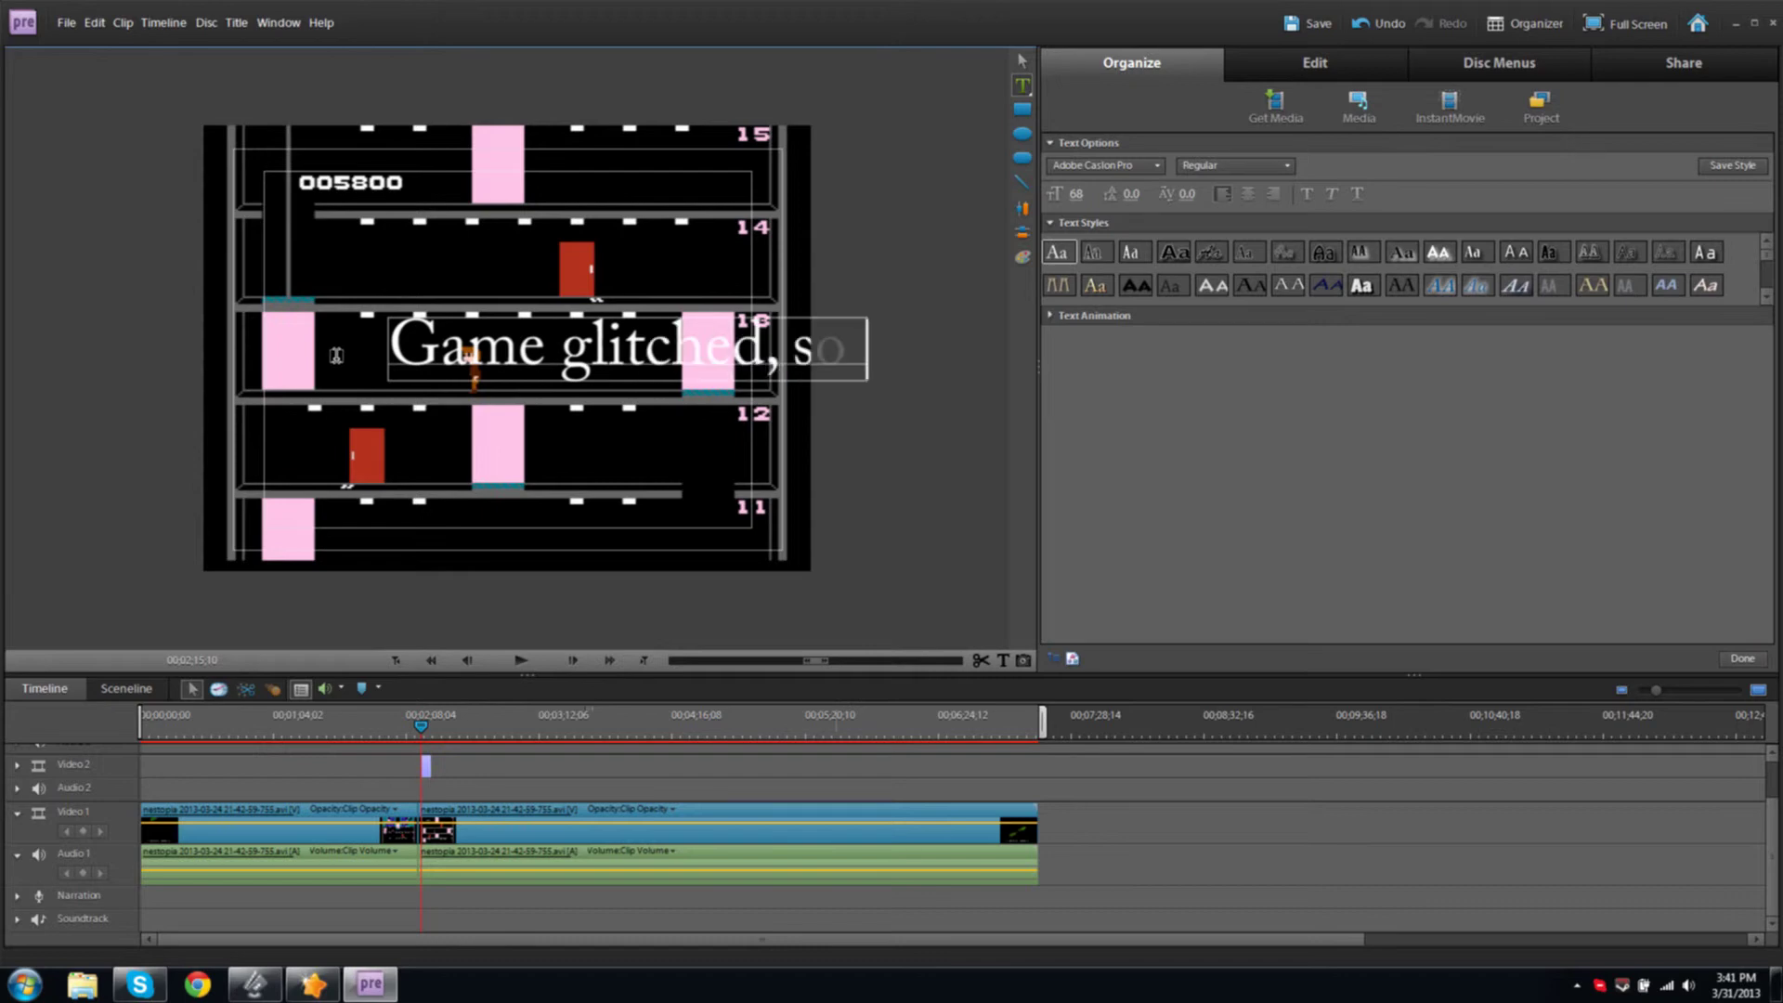
left_click(1742, 658)
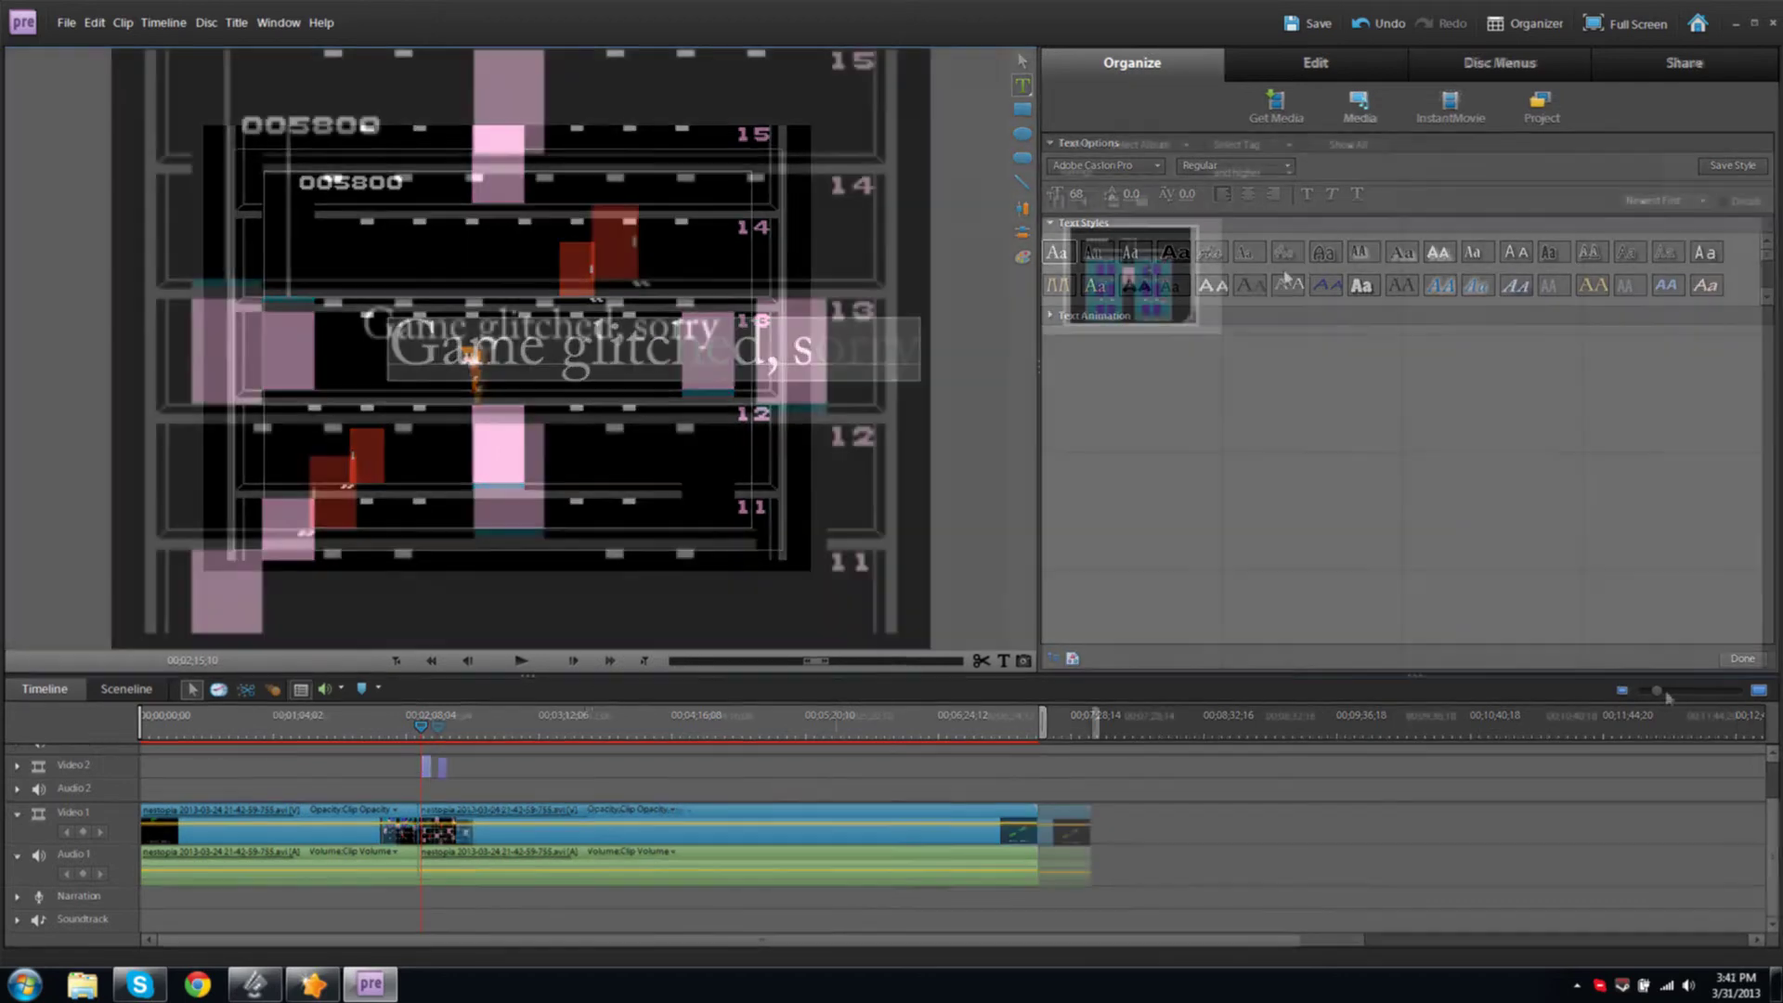
left_click(1703, 693)
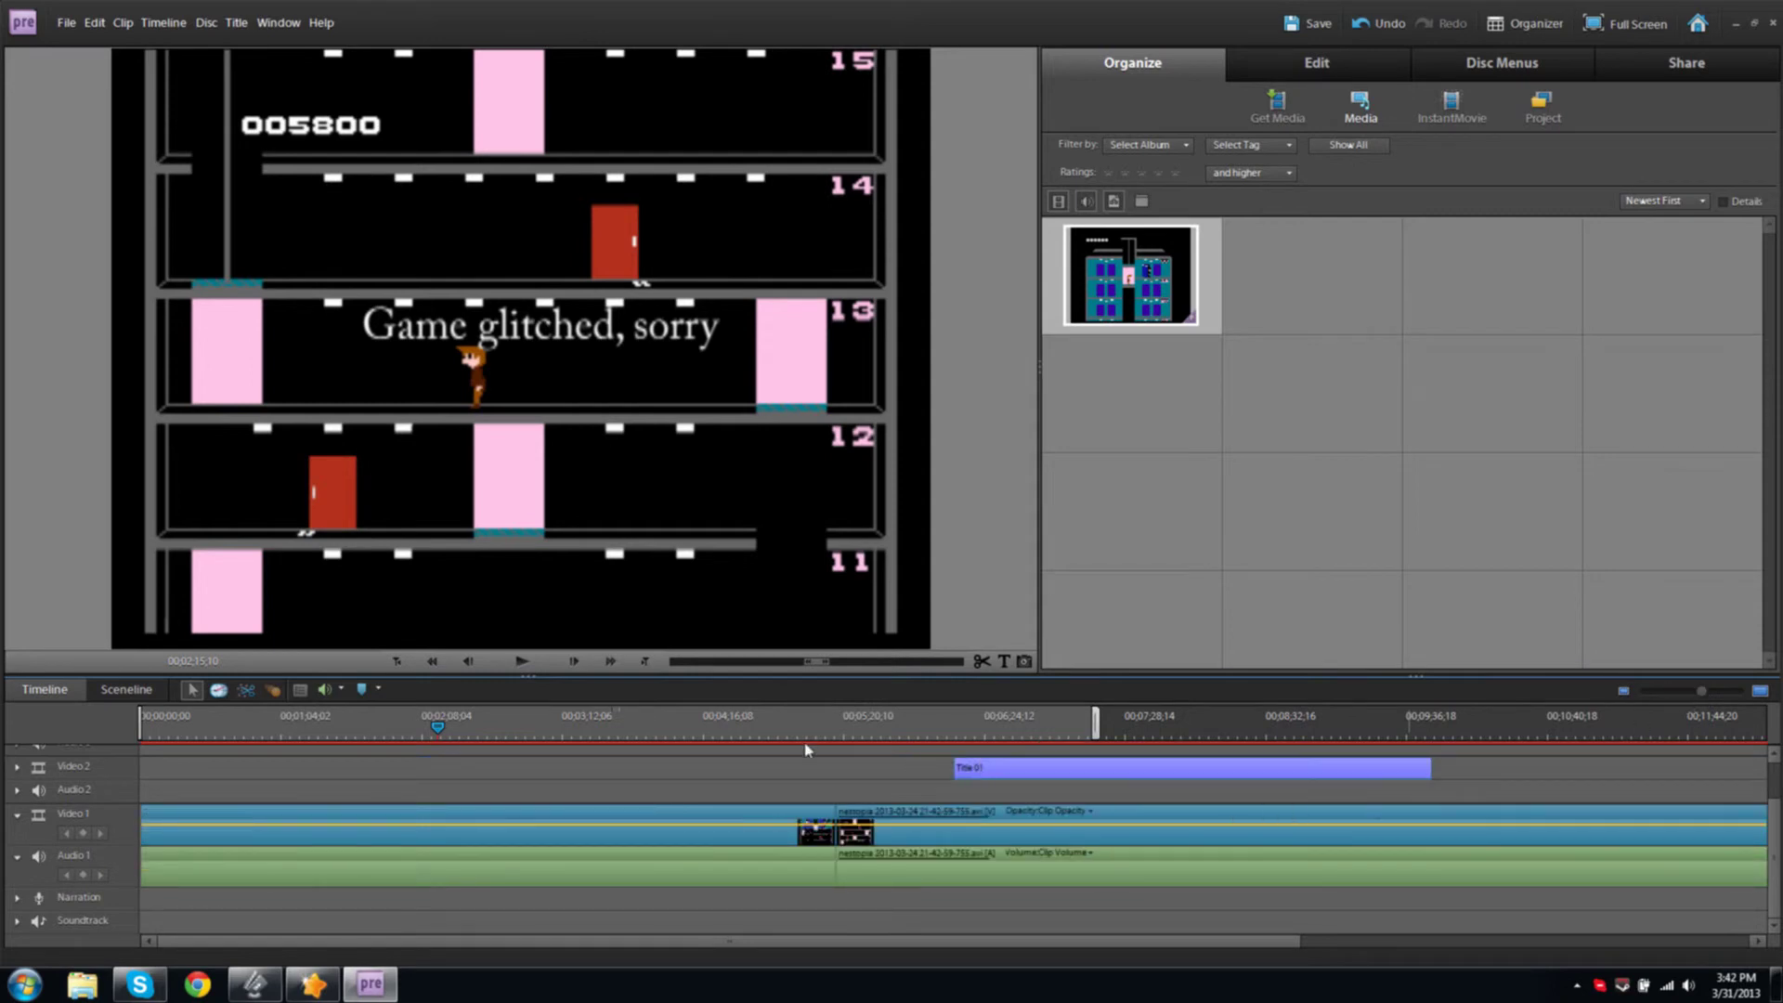
Move Title 01 earlier on Video 2, shorten it, and scrub forward to a later gameplay moment
left_click_drag(1022, 776, 908, 767)
left_click_drag(1312, 773, 1108, 773)
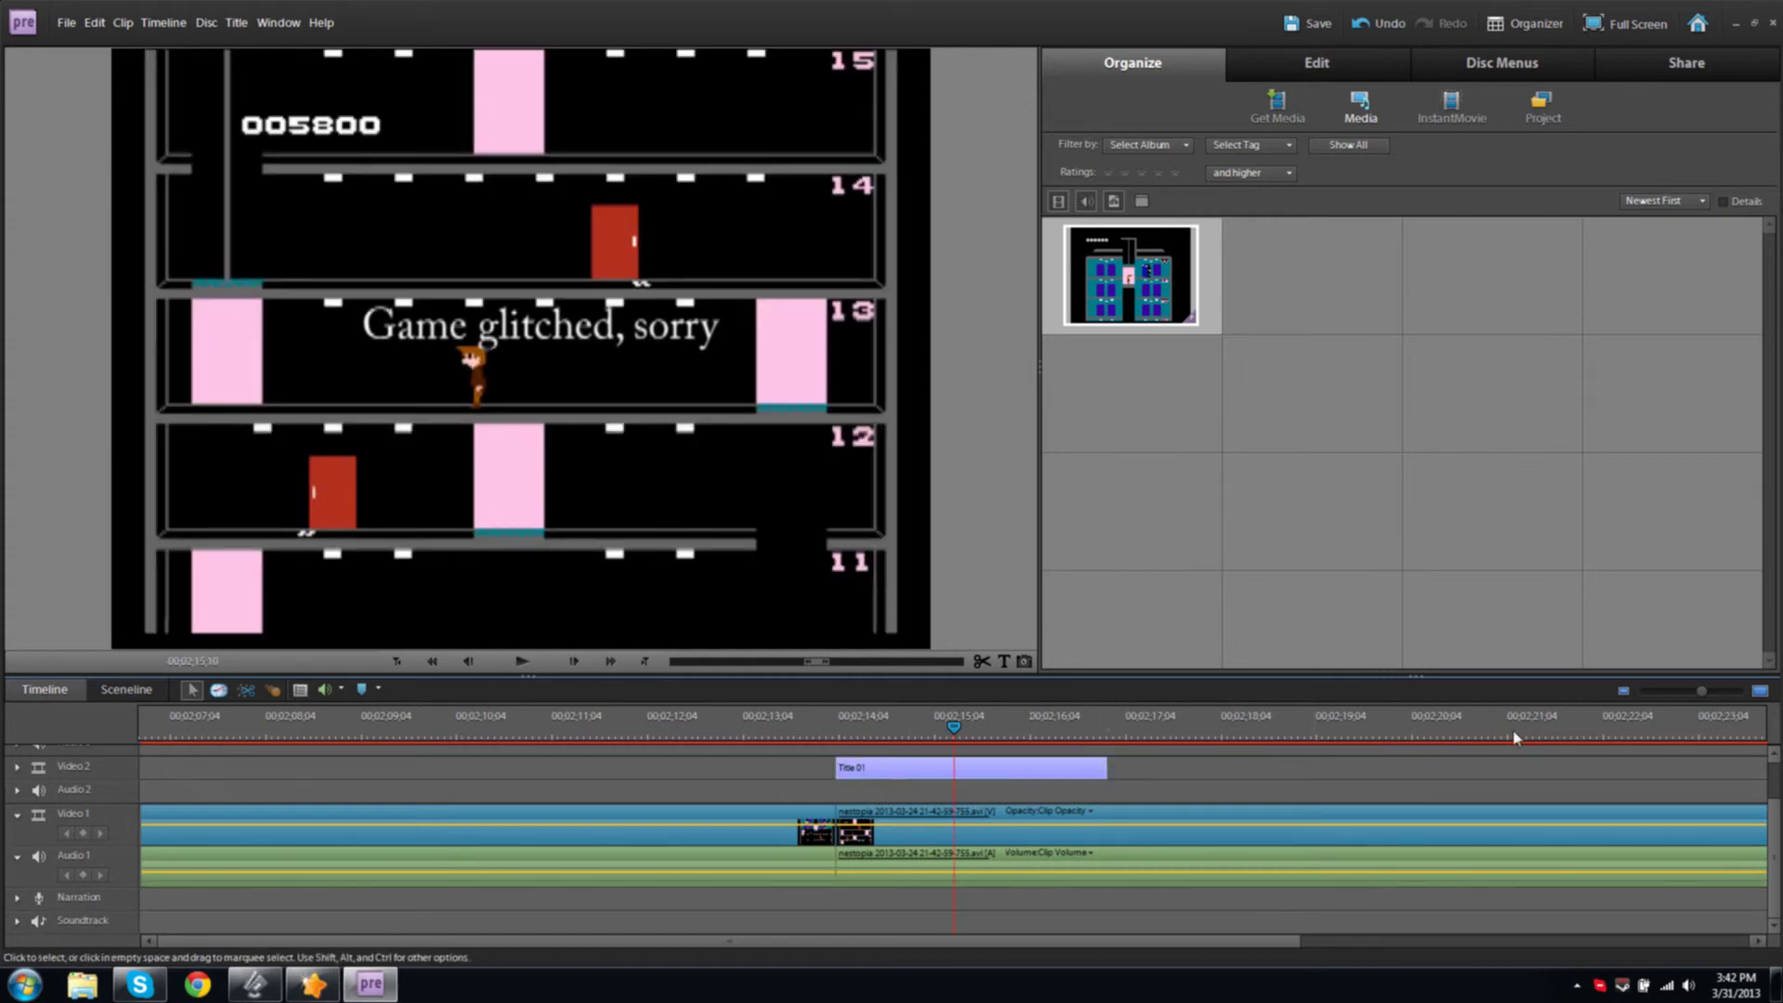
left_click(1658, 692)
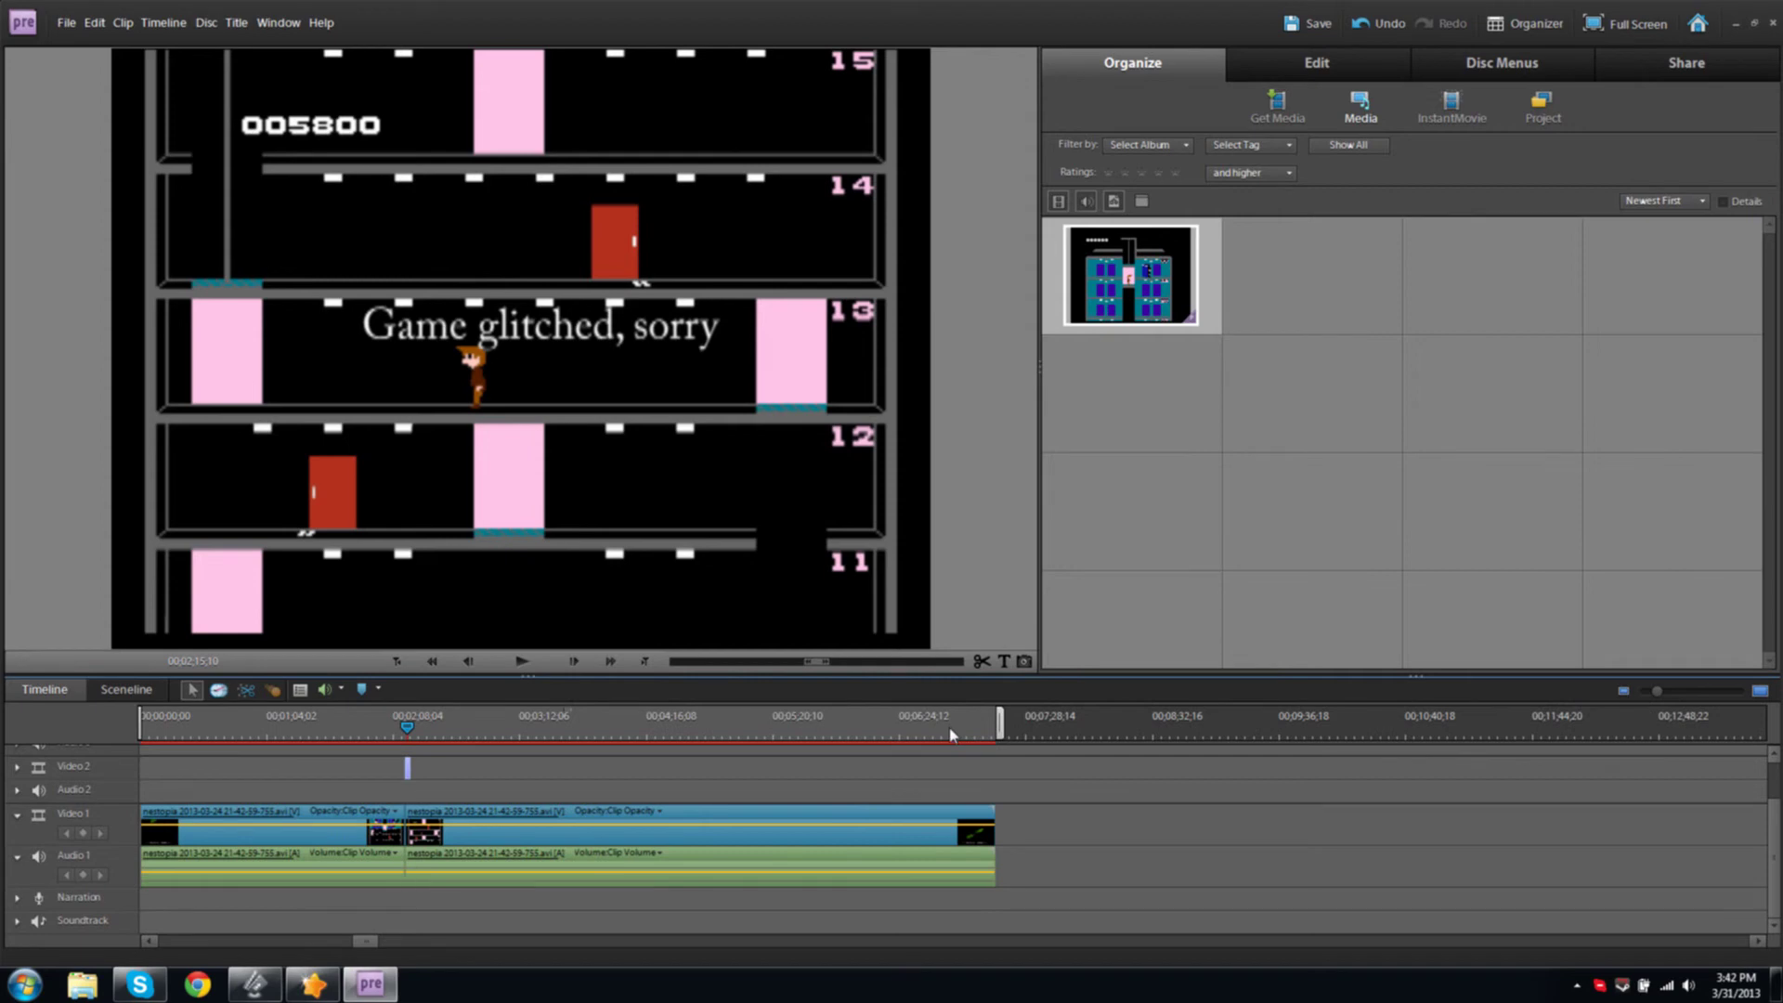
left_click_drag(404, 736, 459, 732)
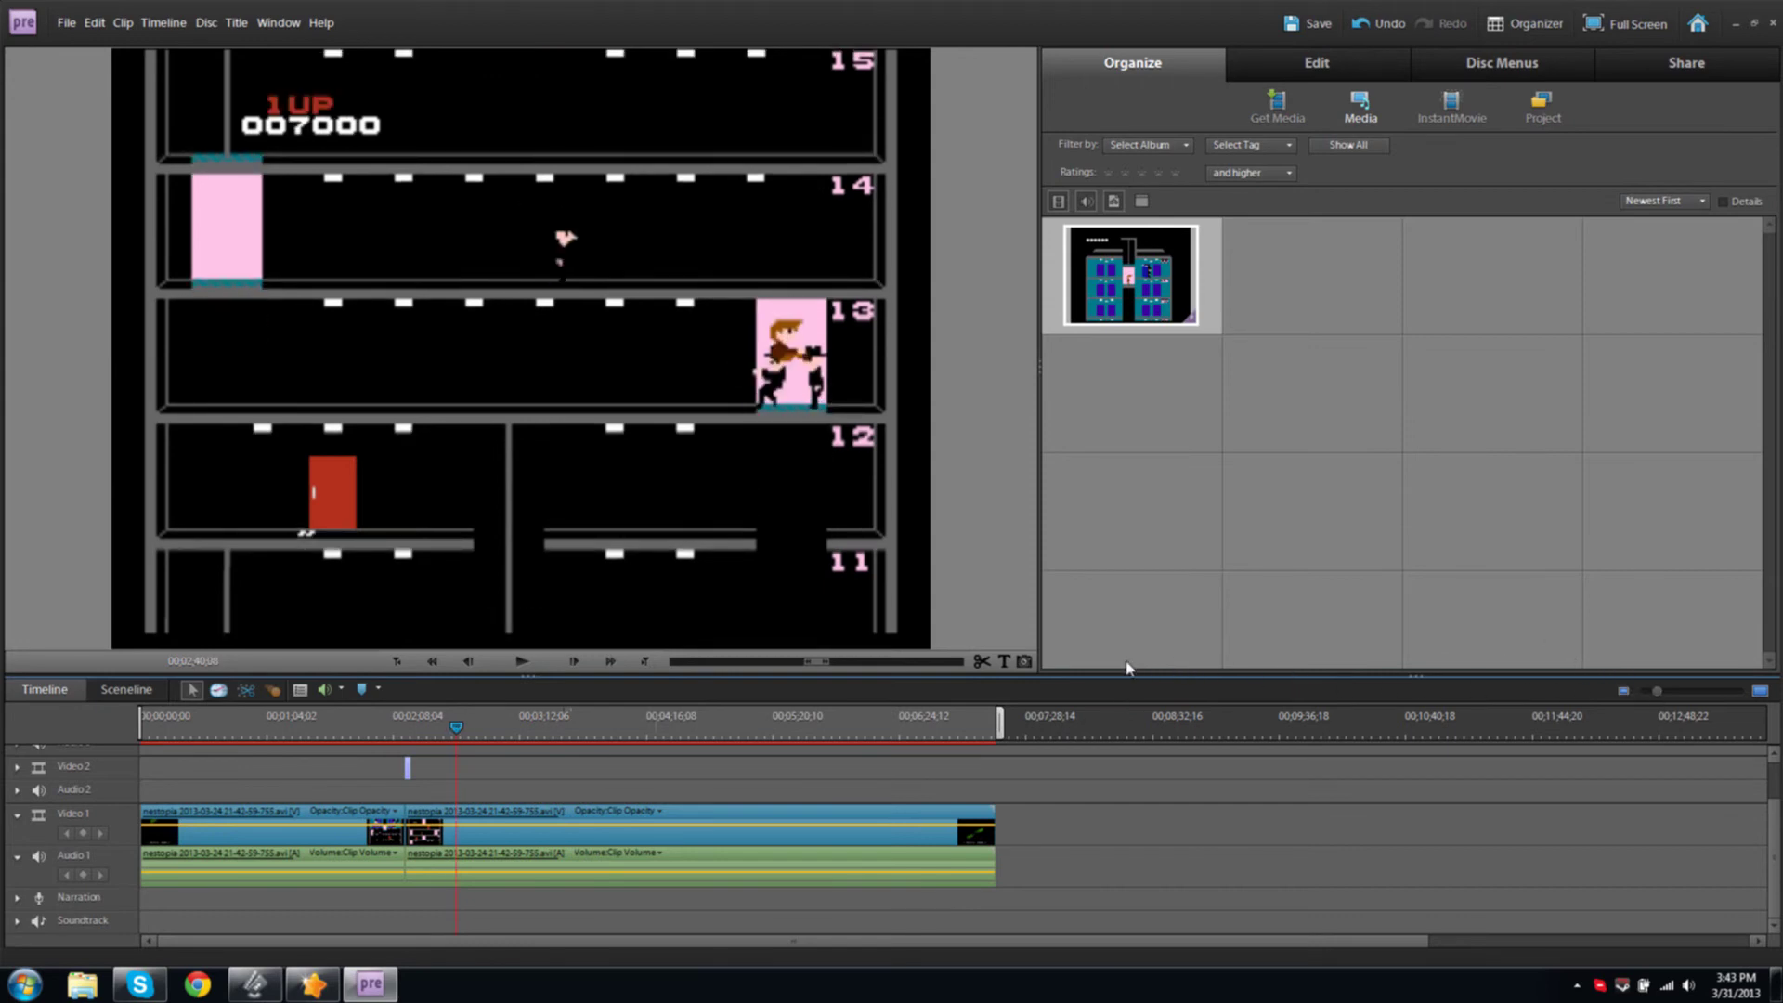
left_click(1027, 665)
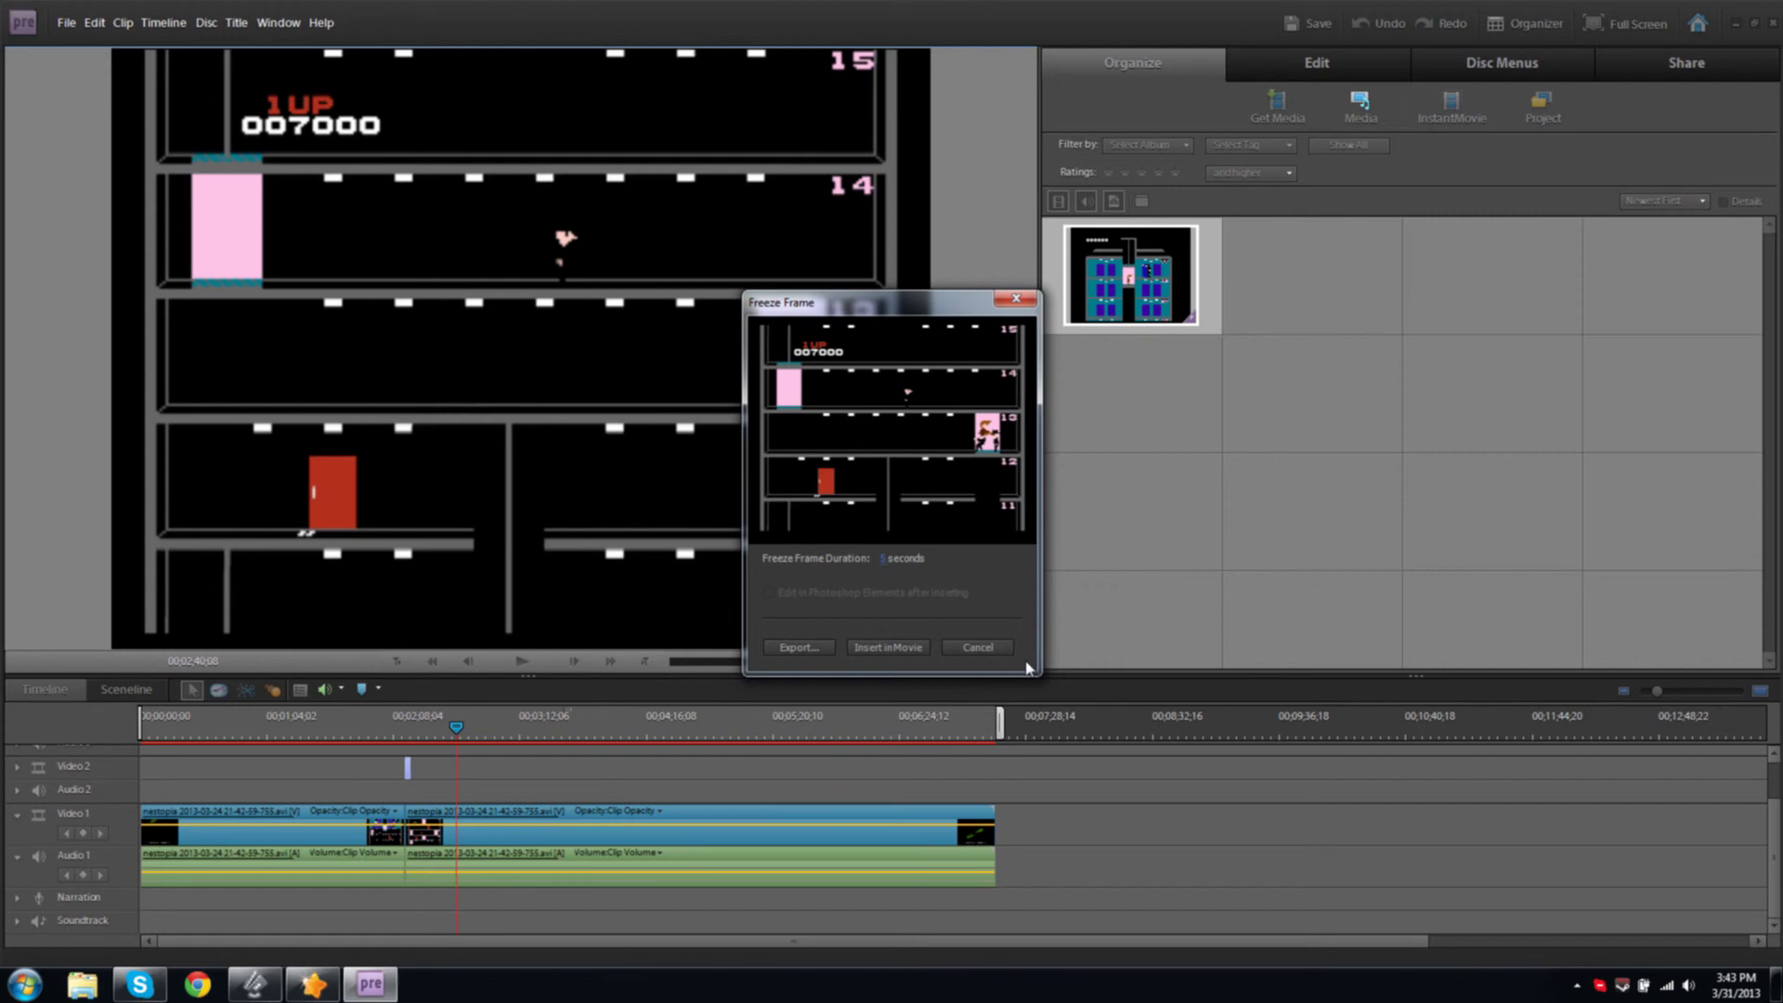
Change the freeze frame duration from 5 to 2 seconds and insert it into the movie
left_click(880, 560)
key("BackSpace")
type("2")
left_click(887, 647)
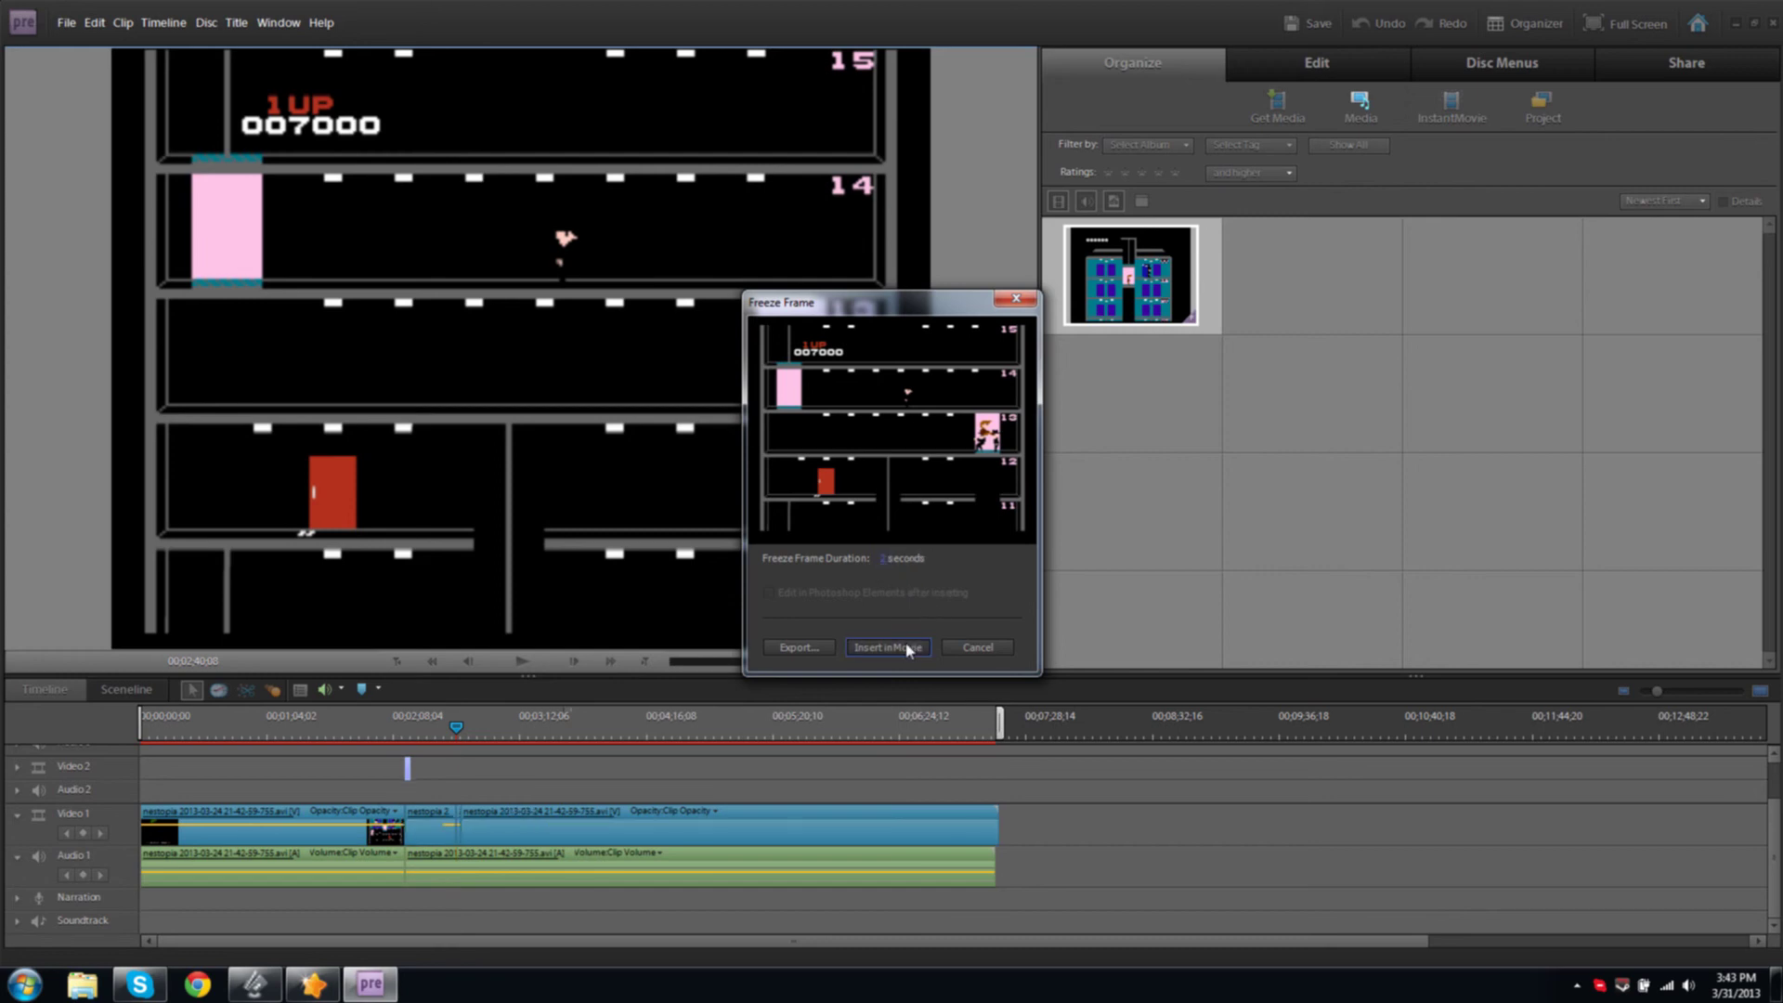